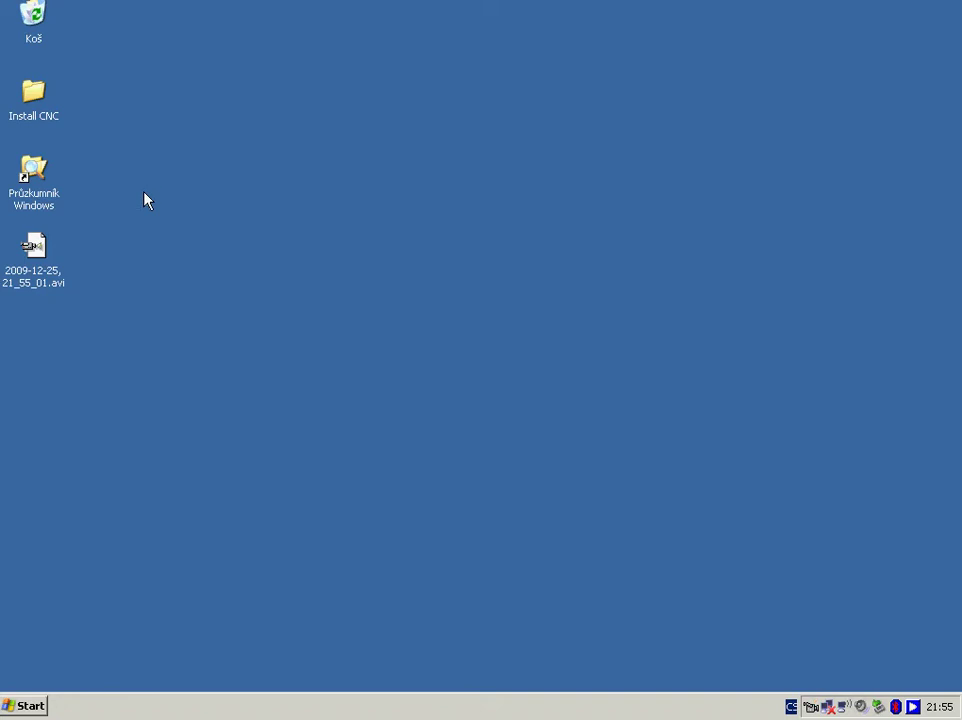
Open Device Manager (Správce zařízení) from the hardware section of this computer's system properties.
{"action": "double_click", "coordinate": [34, 172]}
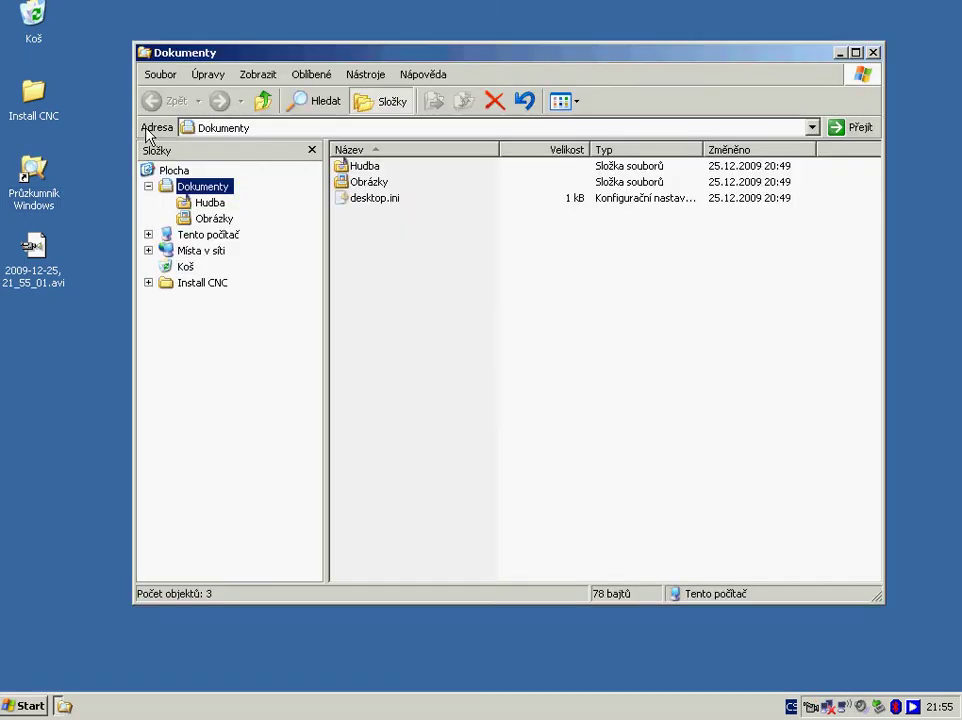
{"action": "left_click", "coordinate": [216, 238]}
{"action": "right_click", "coordinate": [218, 240]}
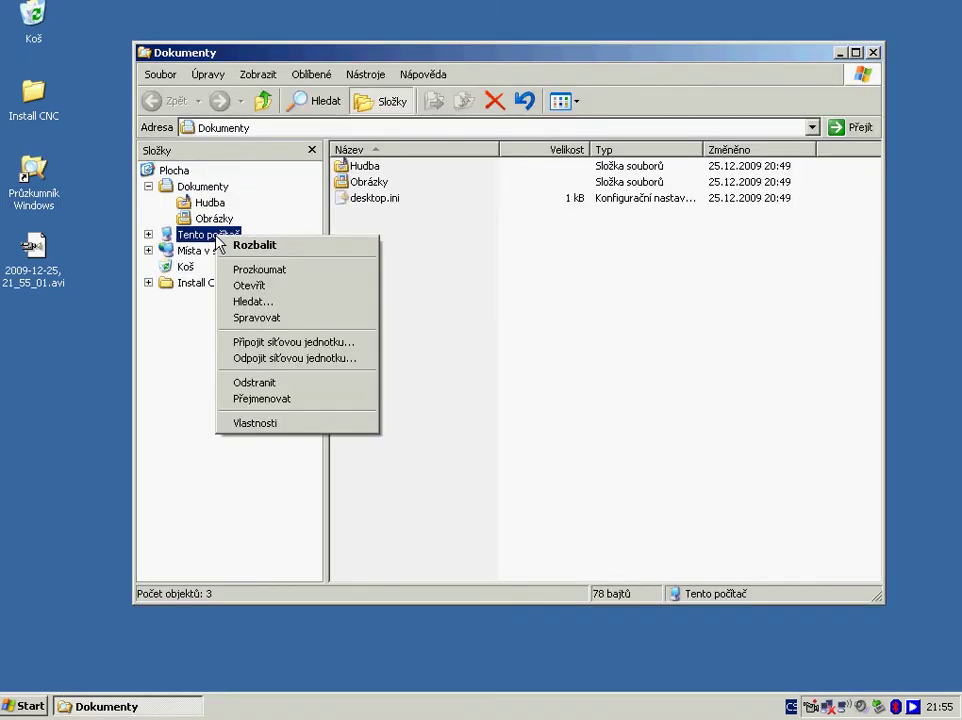
{"action": "left_click", "coordinate": [250, 422]}
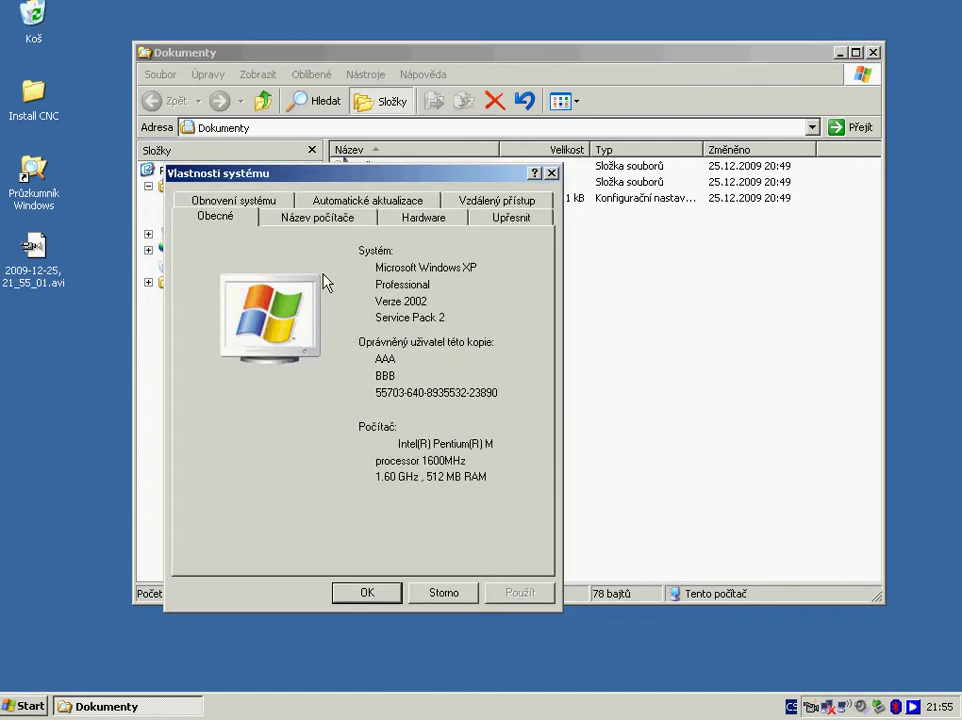
{"action": "left_click", "coordinate": [406, 220]}
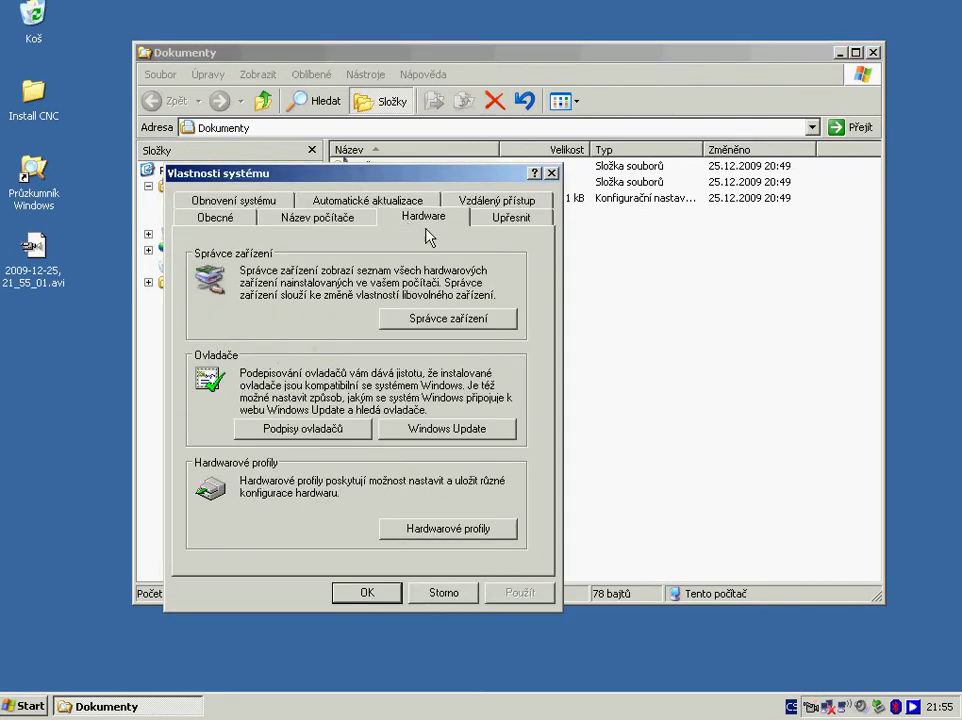
{"action": "left_click", "coordinate": [429, 324]}
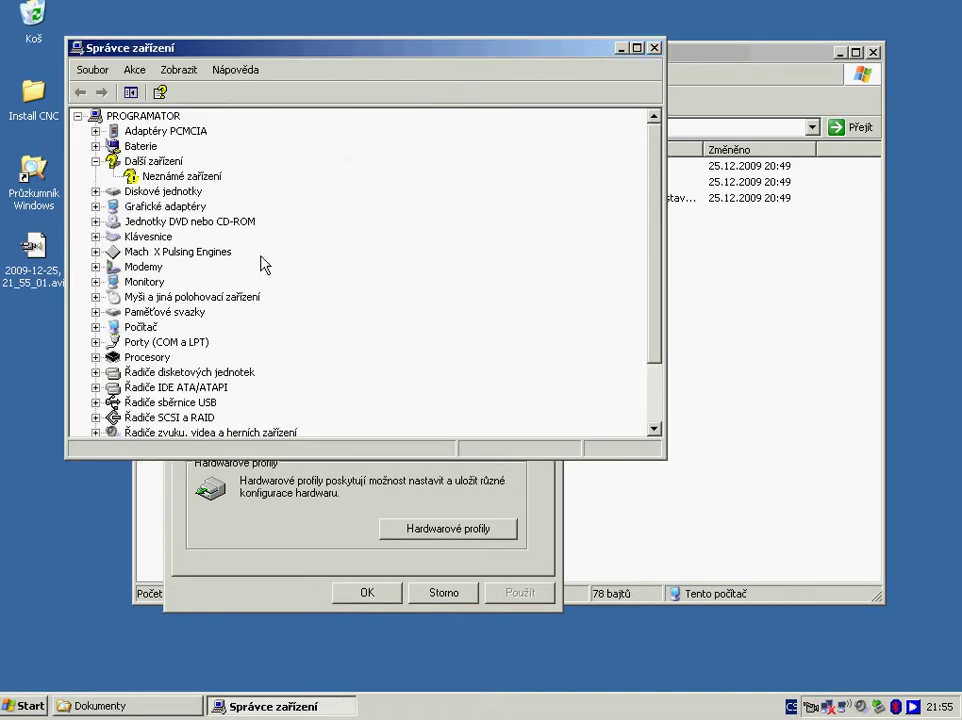
Examine the resource settings of the LPT1 printer port, leaving them unmodified, and close Device Manager and the system properties.
{"action": "double_click", "coordinate": [192, 345]}
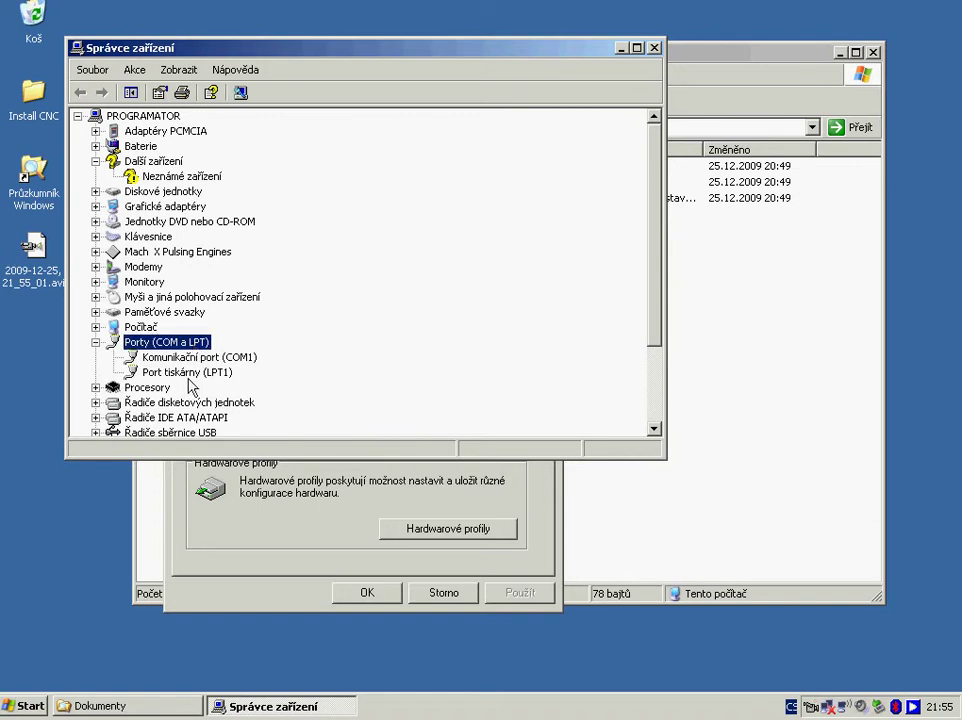
{"action": "left_click", "coordinate": [180, 373]}
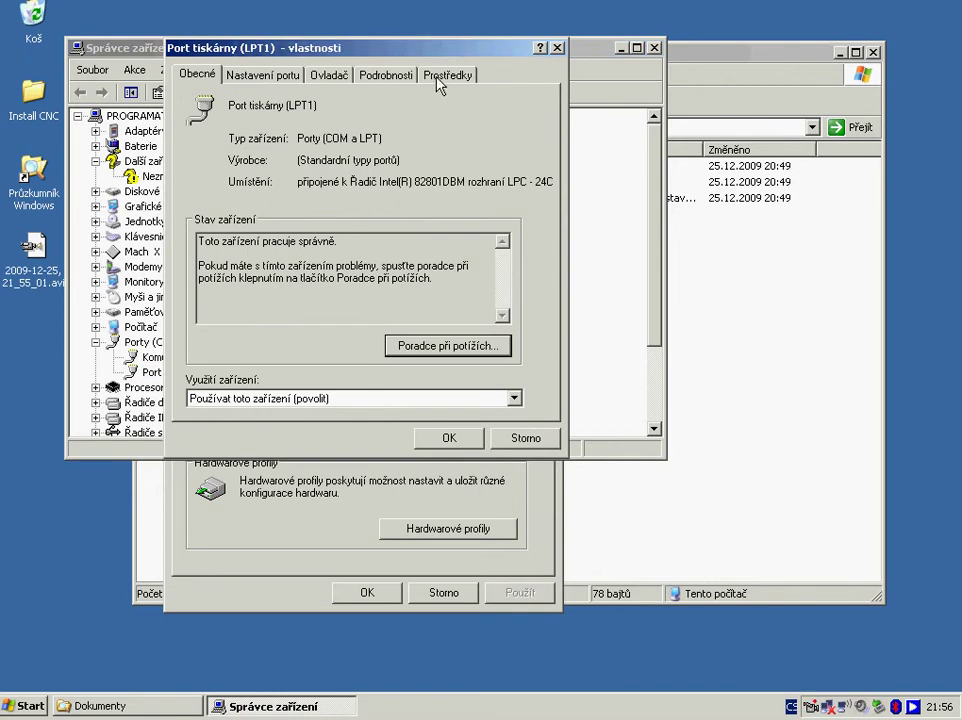
{"action": "left_click", "coordinate": [400, 78]}
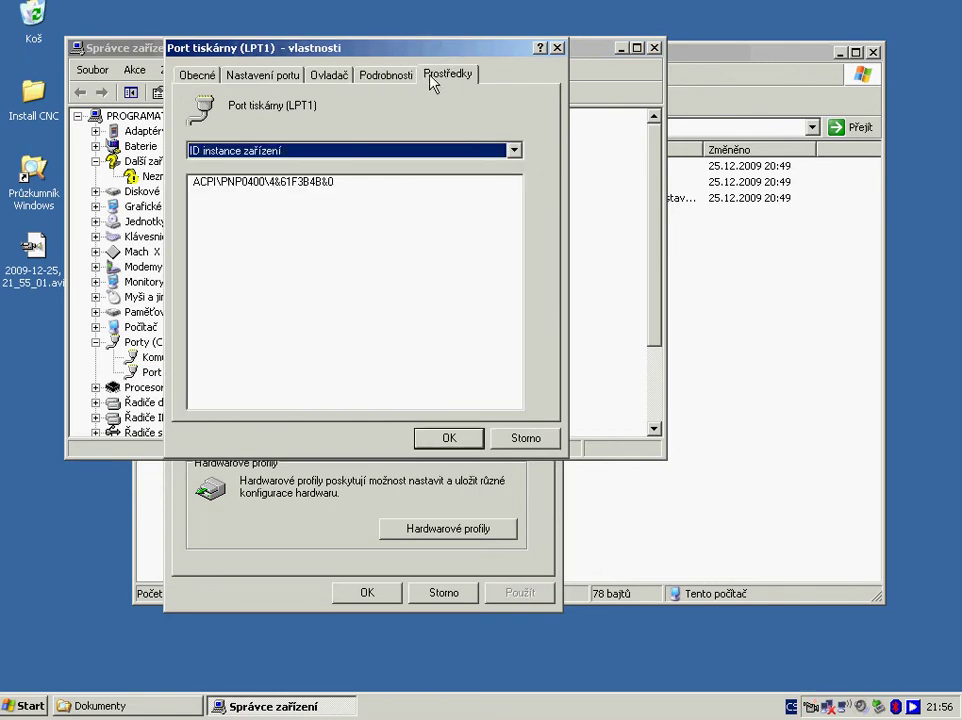
{"action": "left_click", "coordinate": [431, 80]}
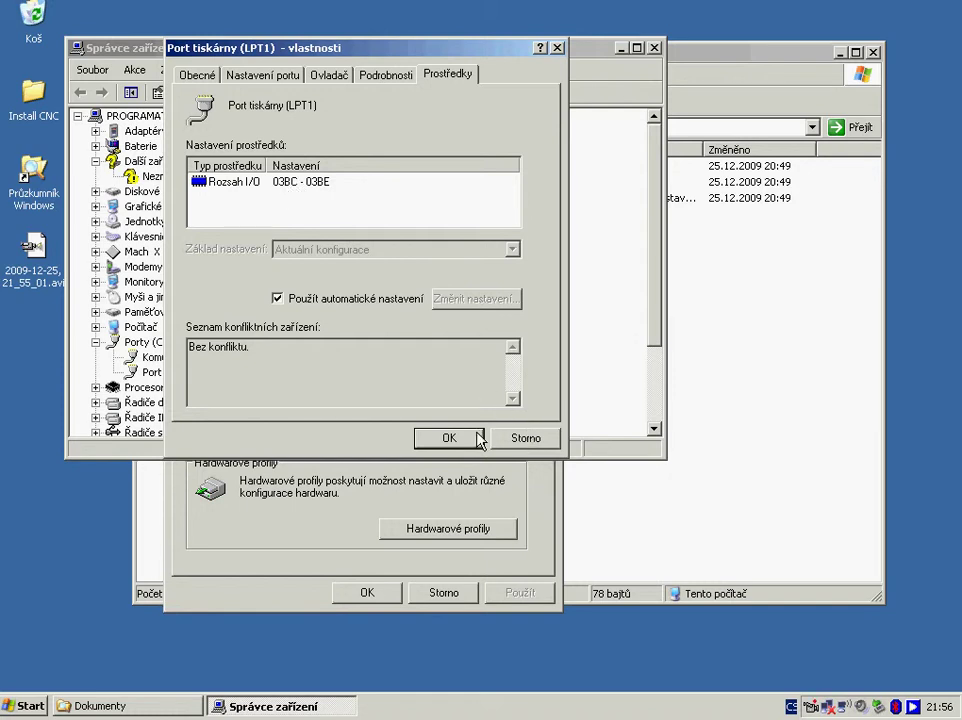
{"action": "left_click", "coordinate": [518, 440]}
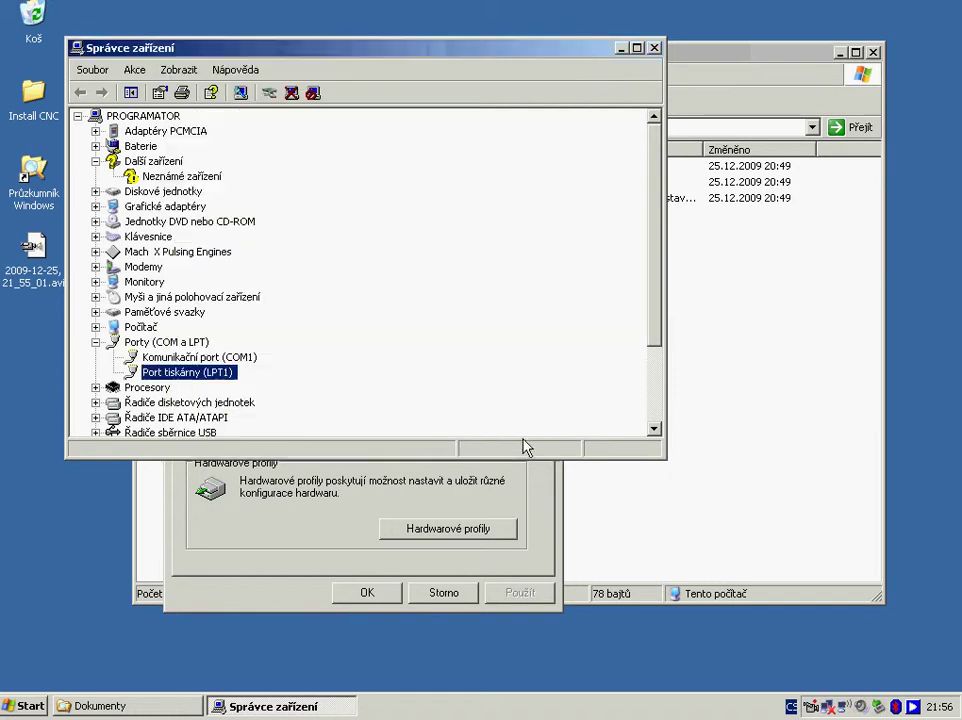
{"action": "left_click", "coordinate": [654, 48]}
{"action": "left_click", "coordinate": [551, 174]}
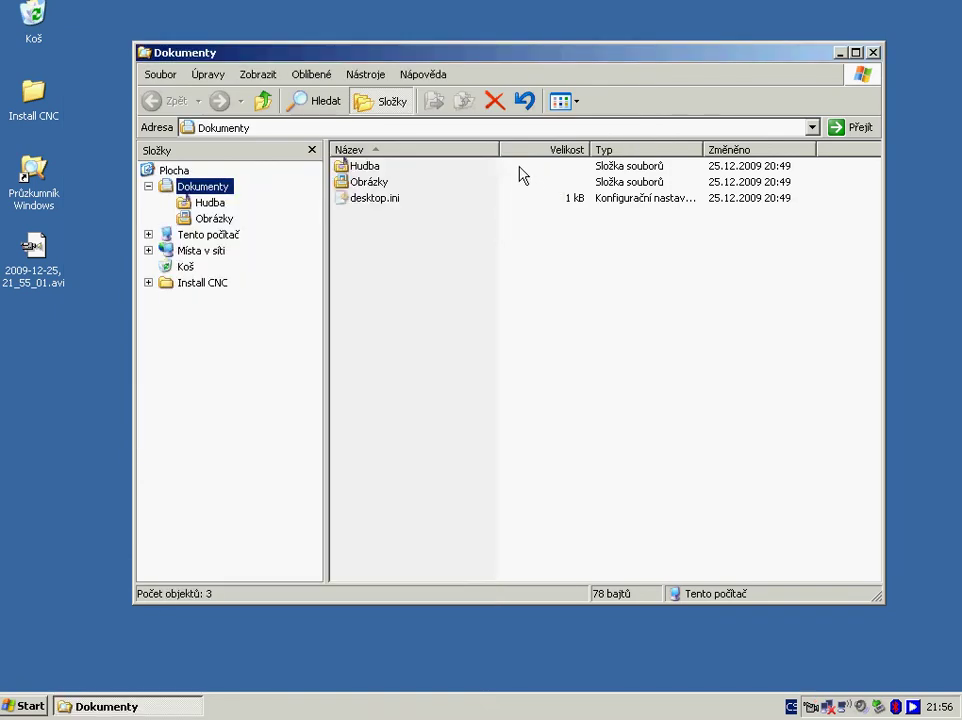
{"action": "left_click_drag", "start_coordinate": [432, 60], "coordinate": [437, 46]}
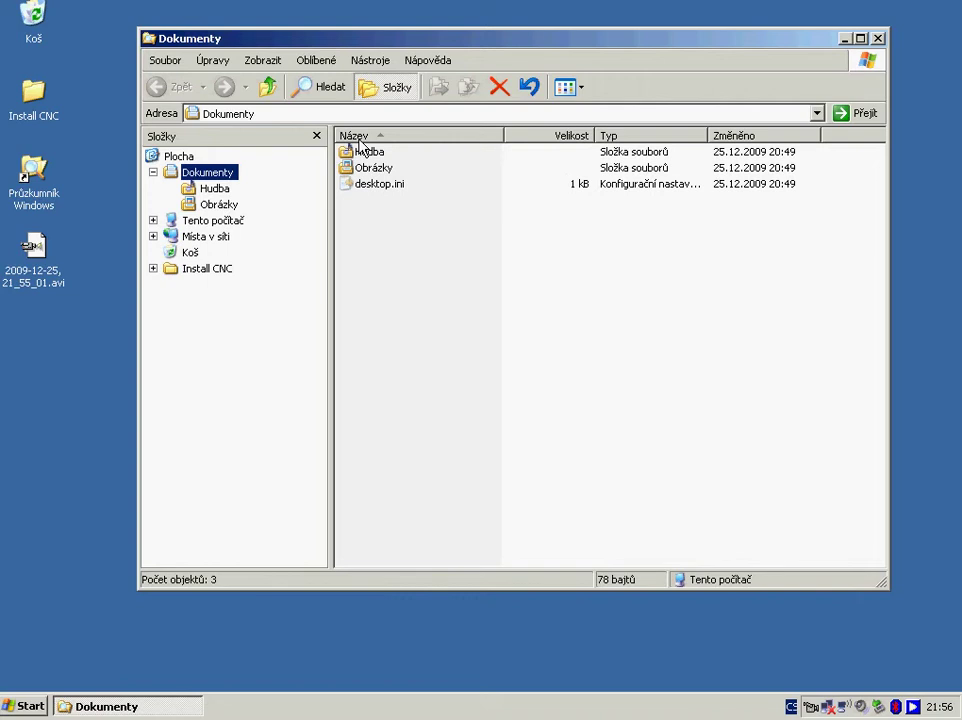
Open the properties of the wired local network connection (Připojení k místní síti) from the properties of Místa v síti.
{"action": "left_click", "coordinate": [205, 238]}
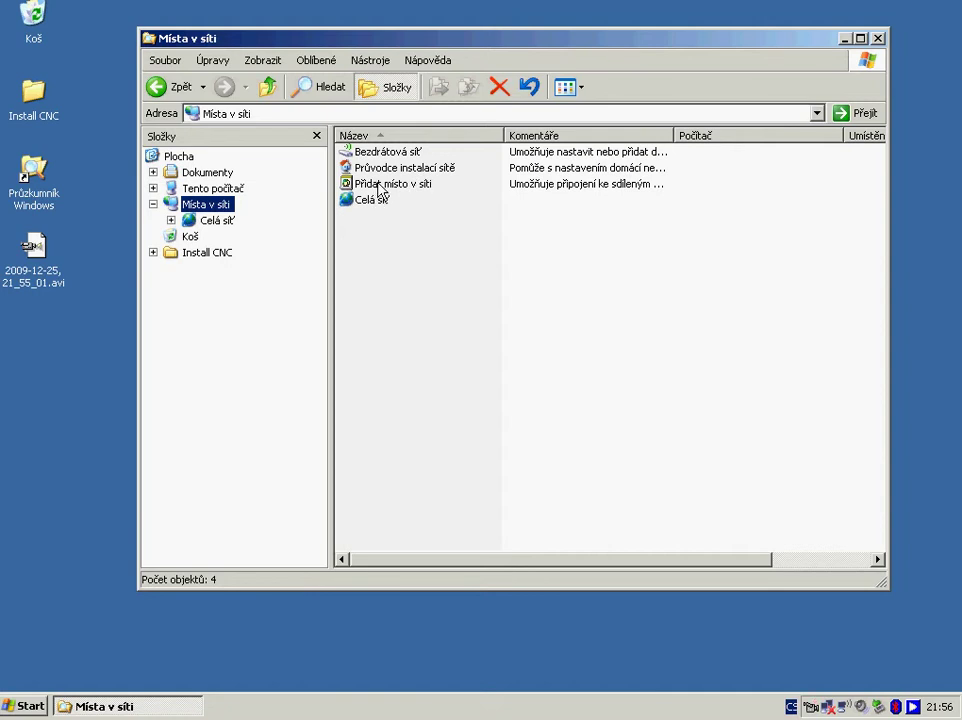
{"action": "right_click", "coordinate": [225, 205]}
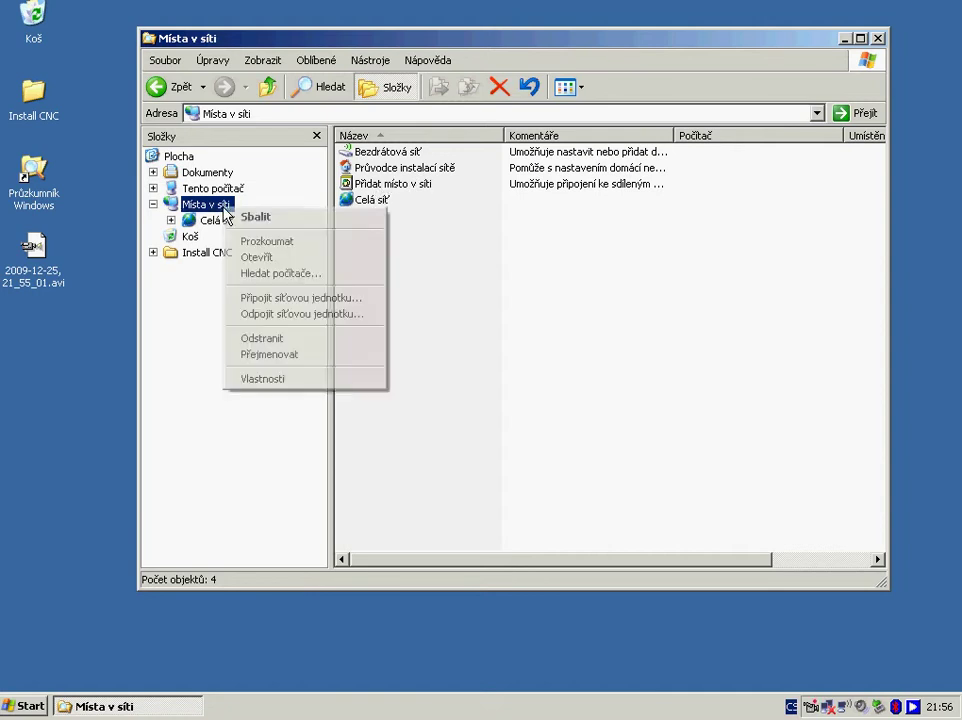
{"action": "right_click", "coordinate": [213, 207]}
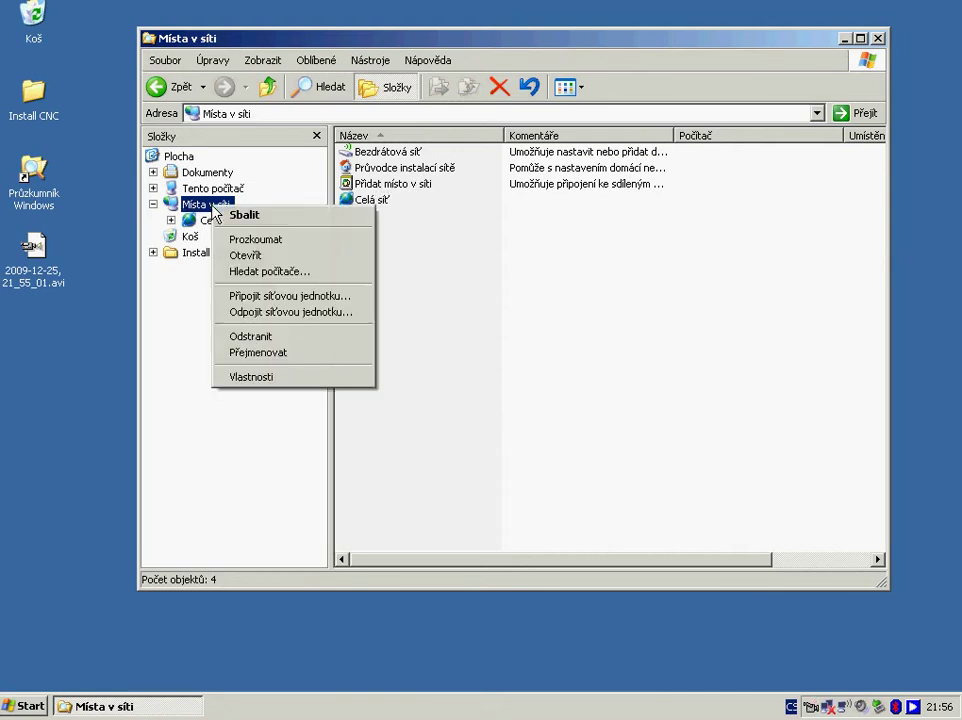
{"action": "left_click", "coordinate": [262, 378]}
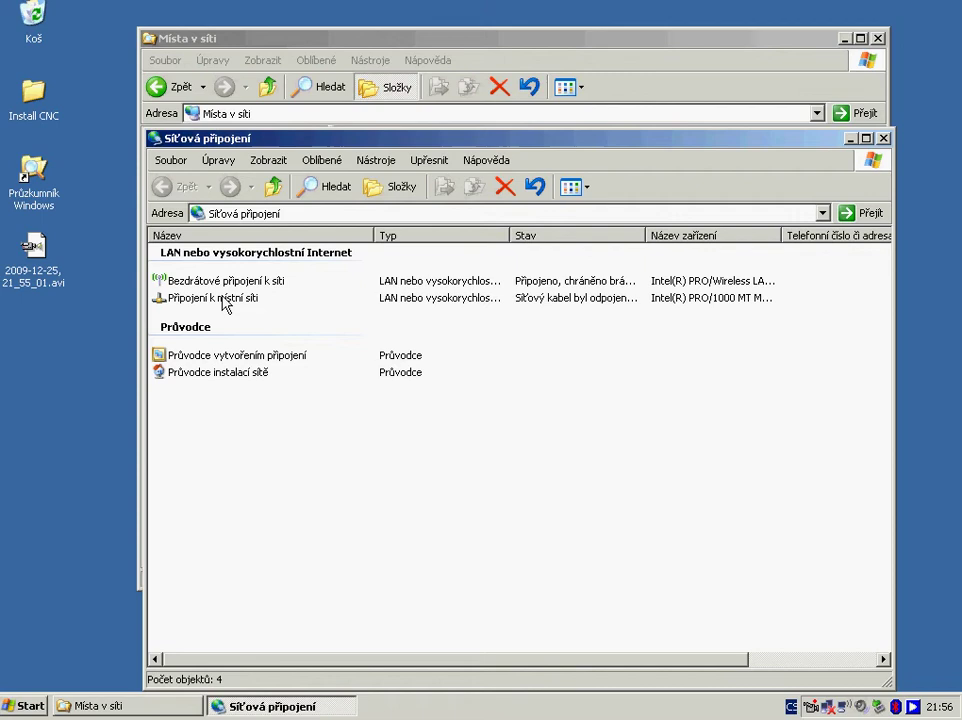
{"action": "right_click", "coordinate": [224, 300]}
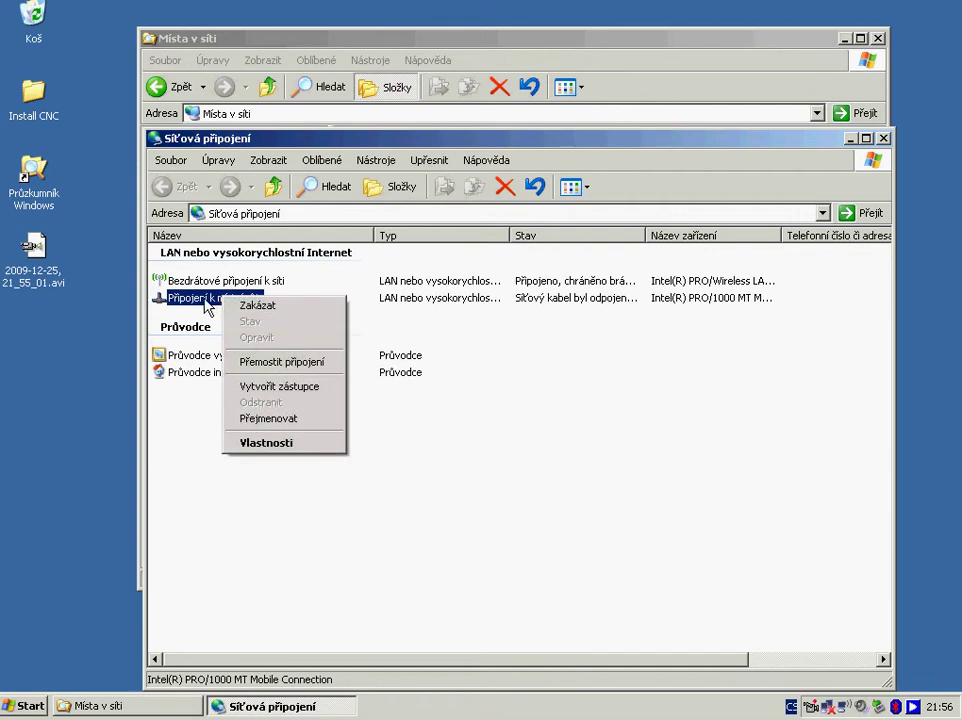
{"action": "left_click", "coordinate": [288, 443]}
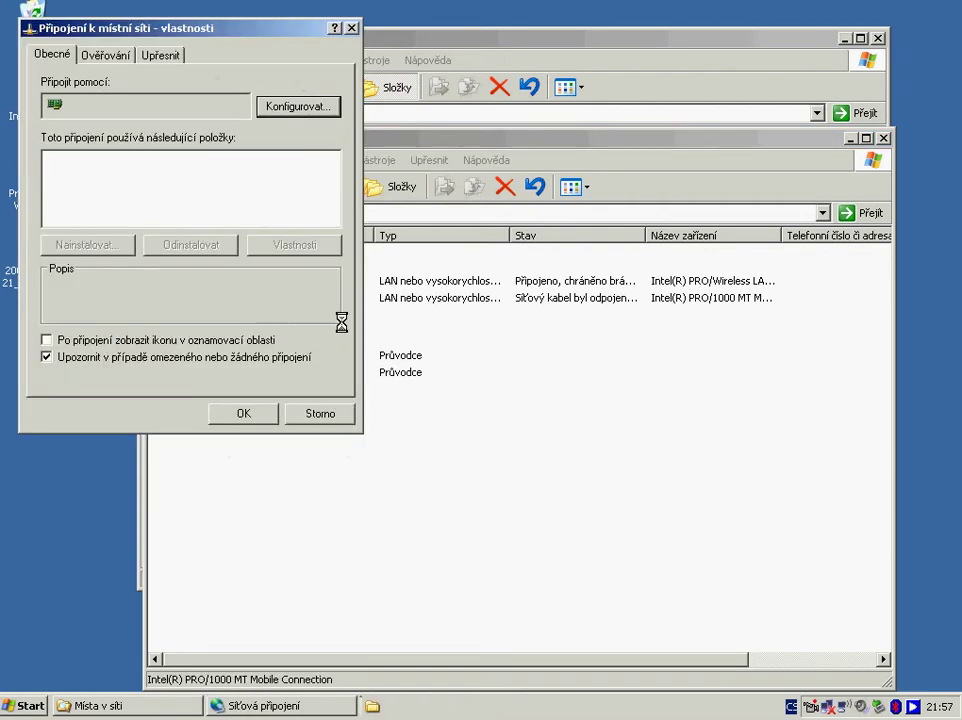
Configure the connection's TCP/IP protocol with the fixed IP address 10.9.9.8 and subnet mask 255.0.0.0, and close the network windows.
{"action": "left_click_drag", "start_coordinate": [338, 176], "coordinate": [335, 189]}
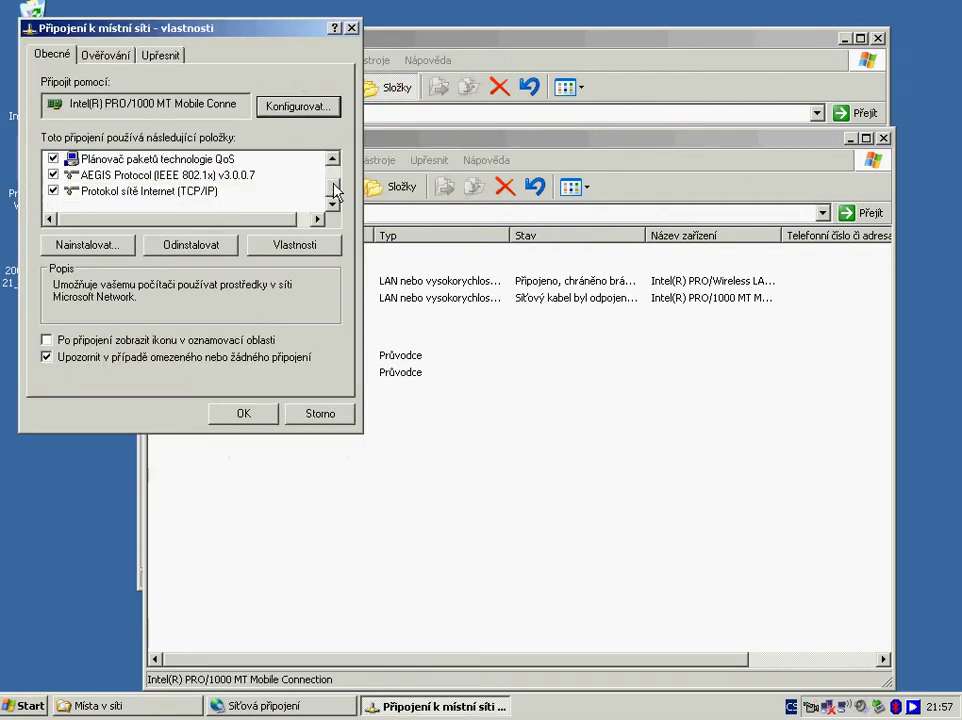
{"action": "left_click", "coordinate": [198, 192]}
{"action": "left_click", "coordinate": [298, 246]}
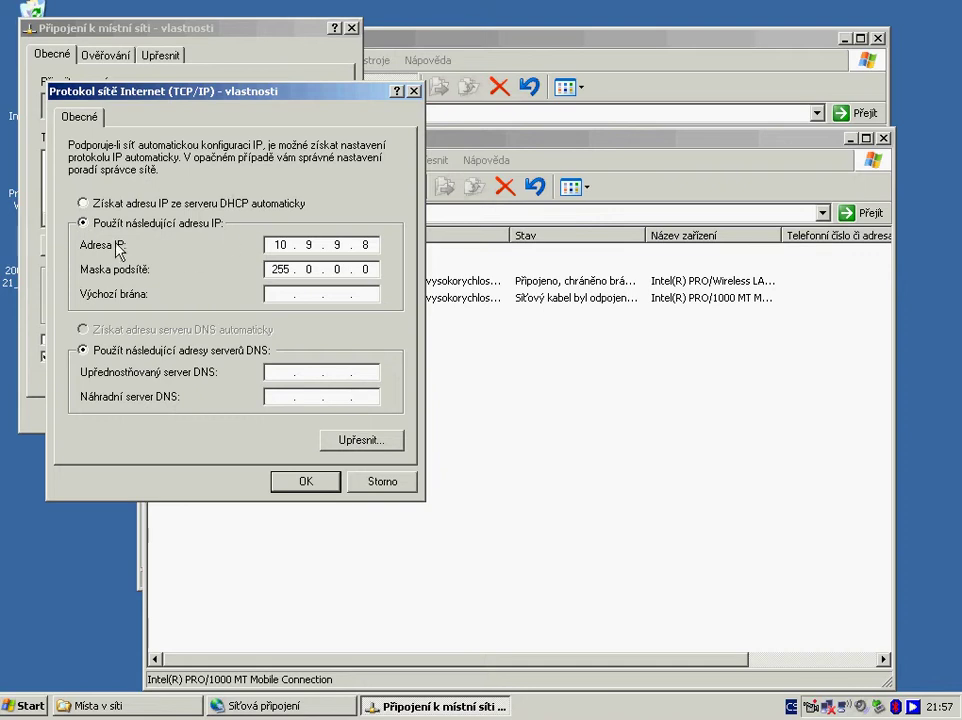
{"action": "left_click_drag", "start_coordinate": [277, 244], "coordinate": [287, 249]}
{"action": "left_click", "coordinate": [341, 246]}
{"action": "type", "text": "9."}
{"action": "left_click", "coordinate": [284, 269]}
{"action": "left_click", "coordinate": [330, 482]}
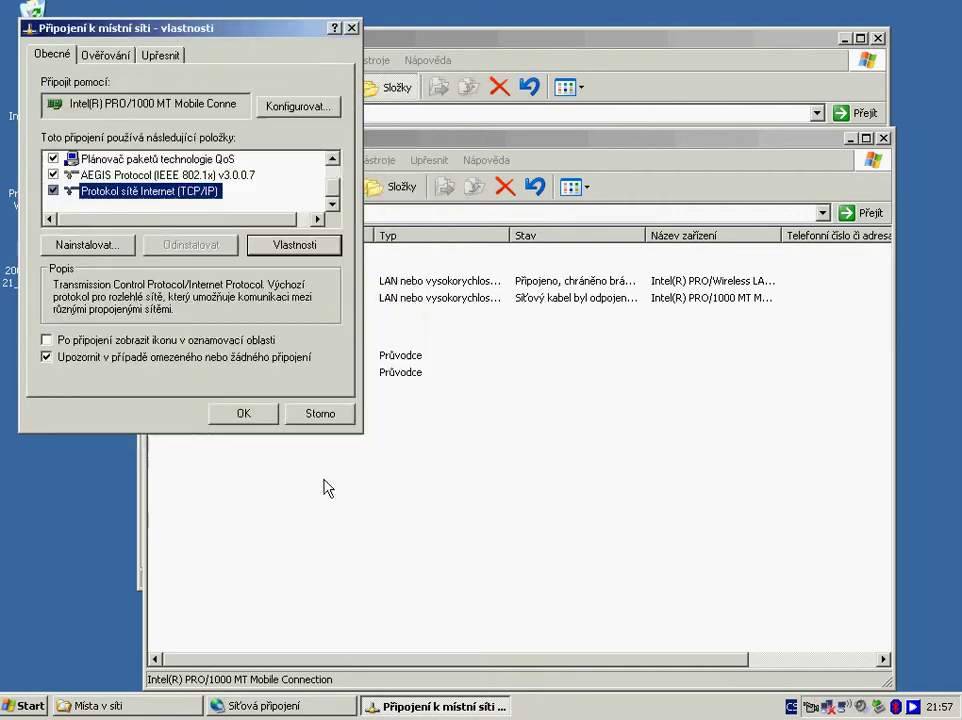
{"action": "left_click", "coordinate": [250, 414]}
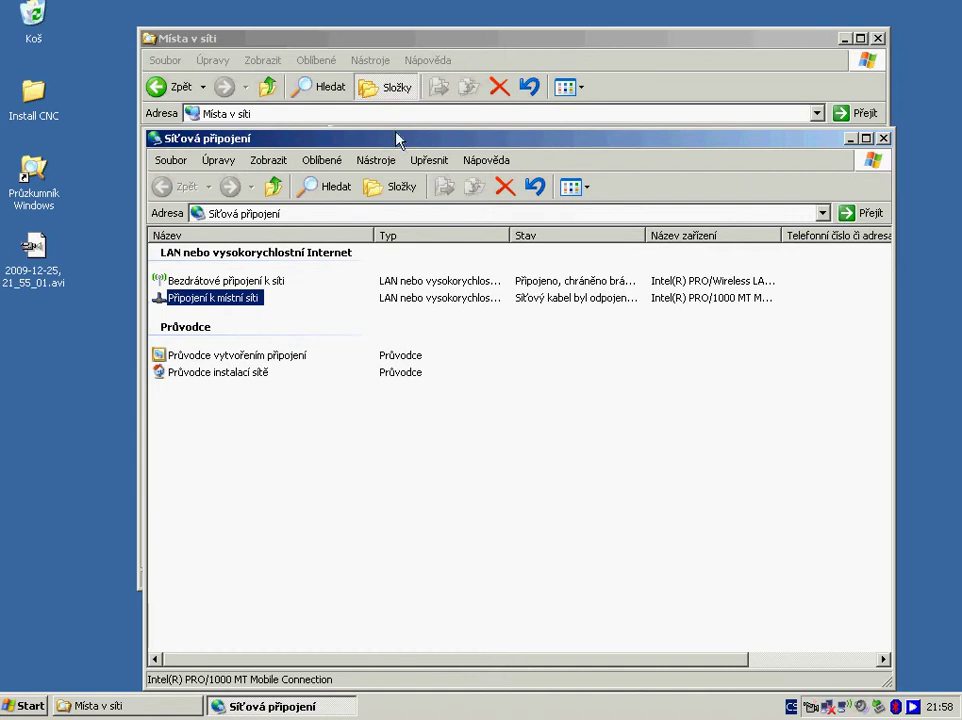
{"action": "left_click_drag", "start_coordinate": [397, 144], "coordinate": [384, 113]}
{"action": "left_click", "coordinate": [868, 108]}
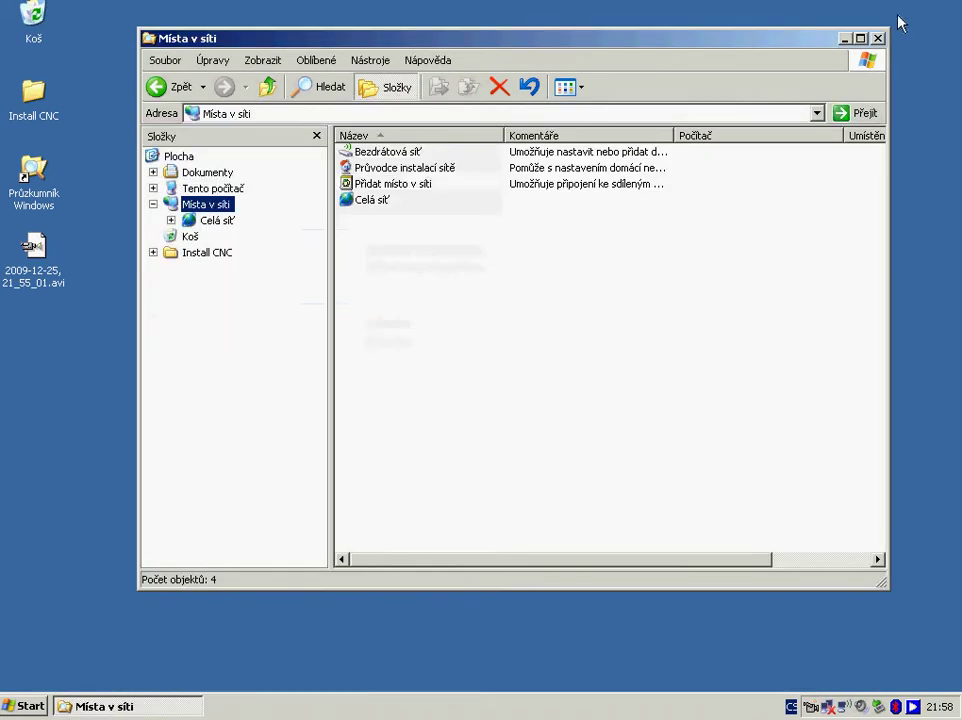
{"action": "left_click", "coordinate": [877, 38]}
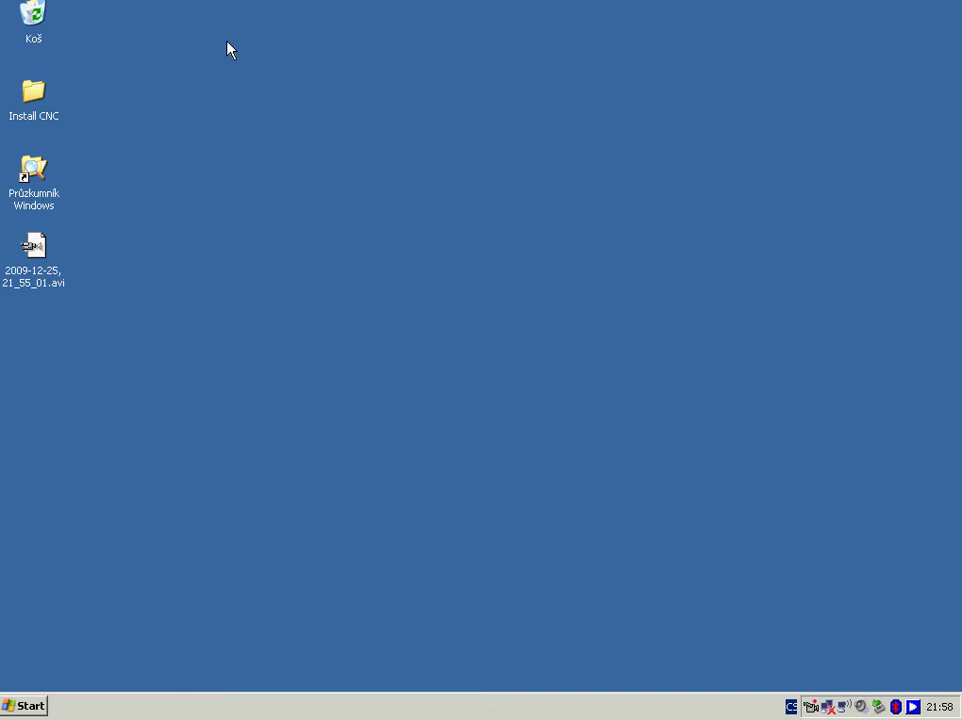
Launch the Mach3Version3.043.067.exe installer from the Mach3 Full subfolder of the Install CNC folder on the desktop.
{"action": "double_click", "coordinate": [37, 97]}
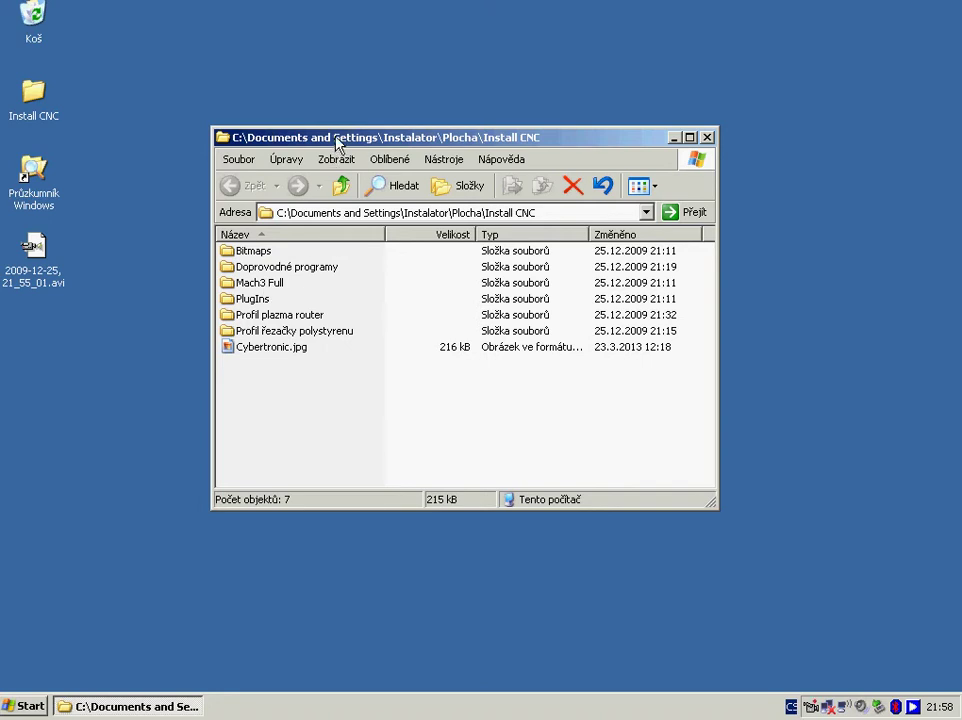
{"action": "left_click_drag", "start_coordinate": [333, 137], "coordinate": [343, 111]}
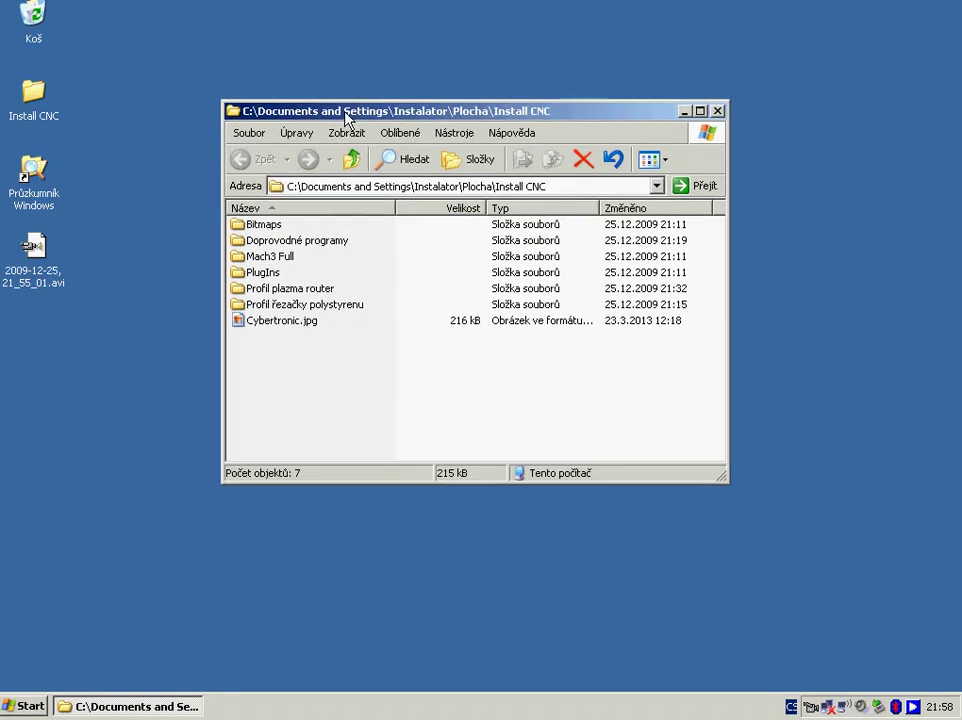
{"action": "double_click", "coordinate": [283, 258]}
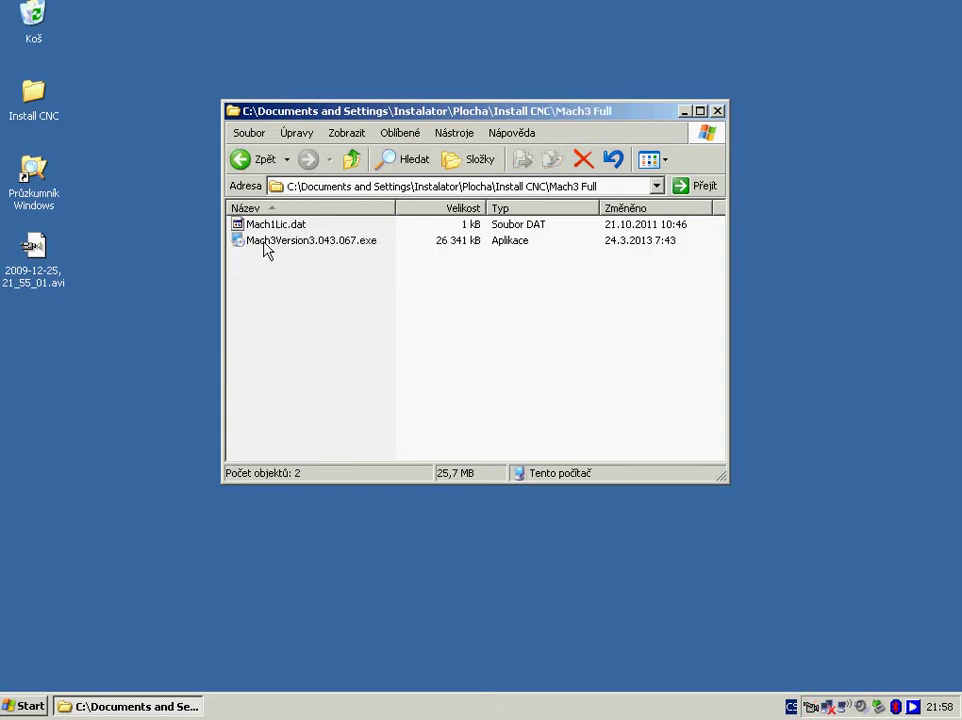
{"action": "double_click", "coordinate": [328, 246]}
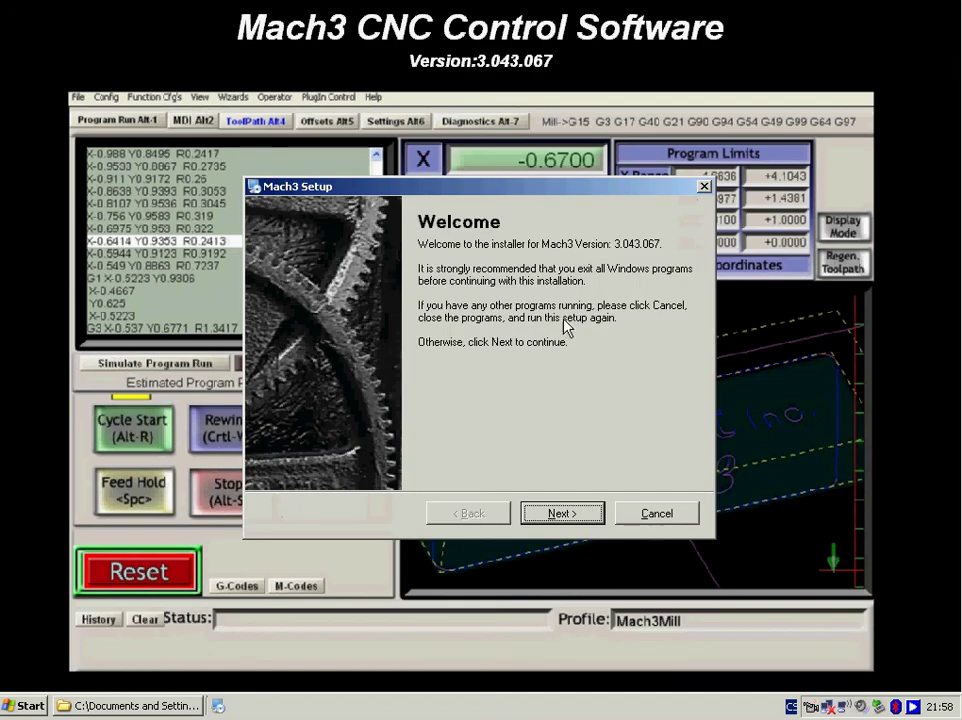
Agree to the Mach3 license terms and accept C:\Mach3 as the installation folder.
{"action": "left_click", "coordinate": [561, 514]}
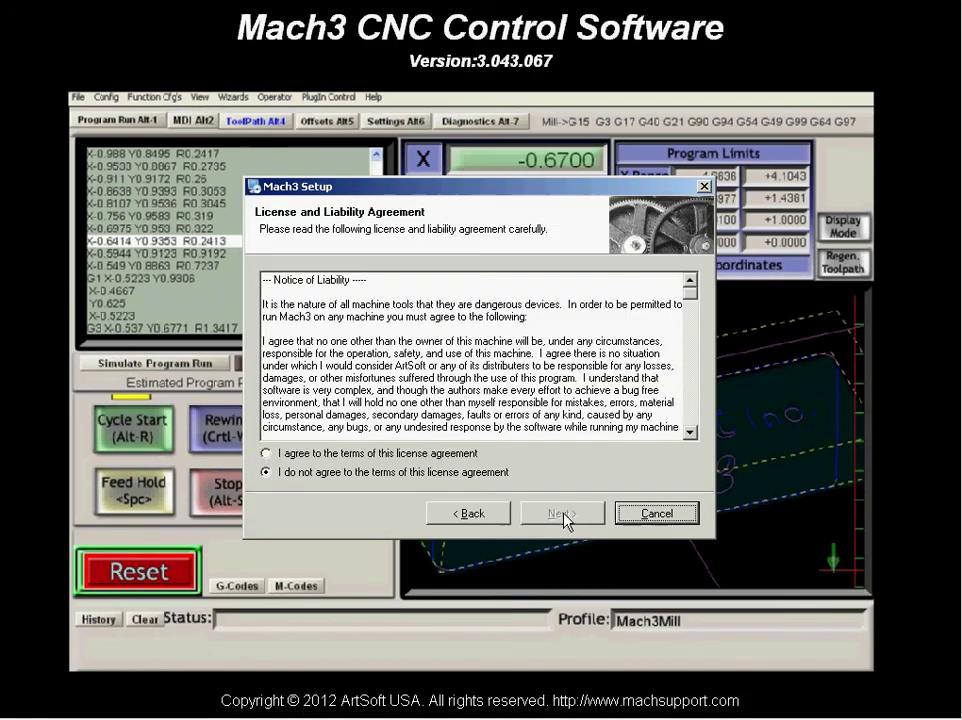
{"action": "left_click", "coordinate": [272, 455]}
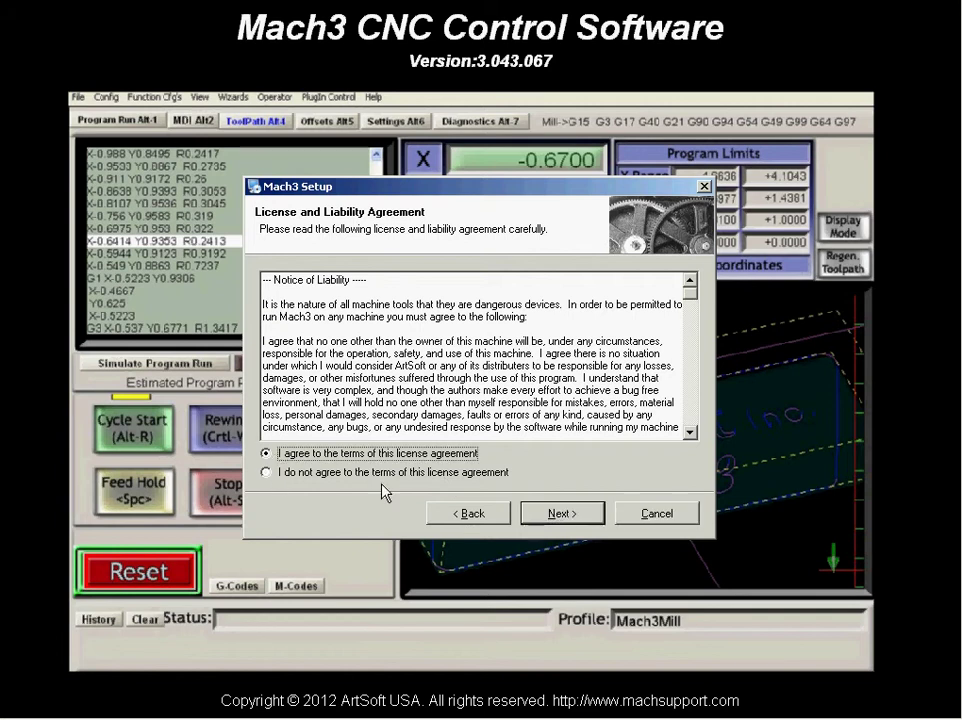
{"action": "left_click", "coordinate": [561, 514]}
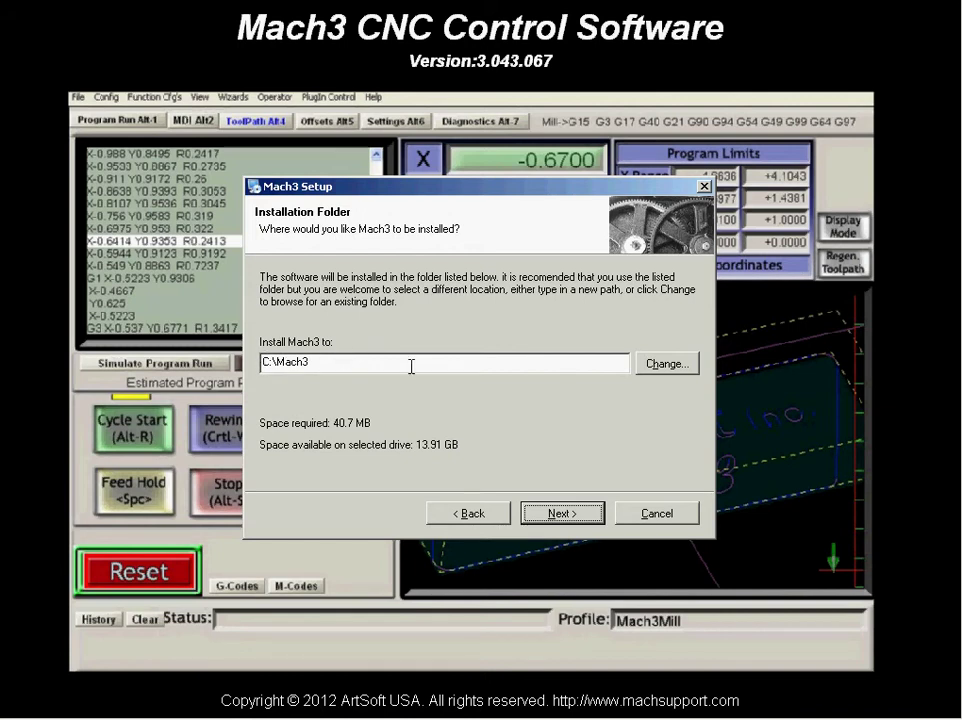
{"action": "left_click", "coordinate": [572, 514]}
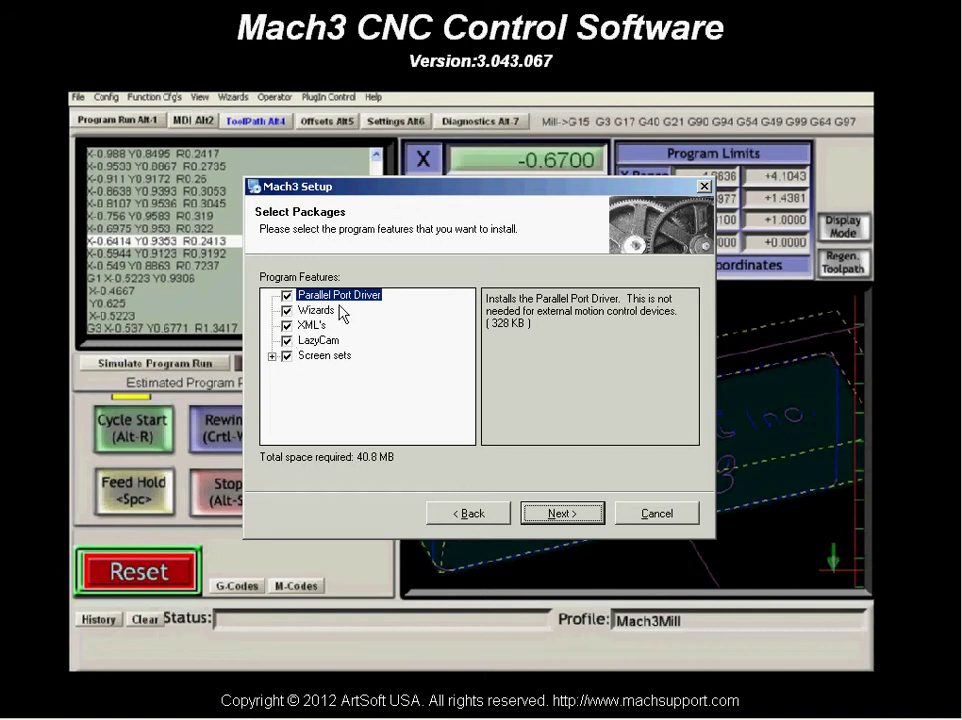
Keep all program features including LazyCam selected, and start the Mach3 installation without creating custom profiles.
{"action": "left_click", "coordinate": [288, 341]}
{"action": "left_click", "coordinate": [287, 341]}
{"action": "left_click", "coordinate": [565, 518]}
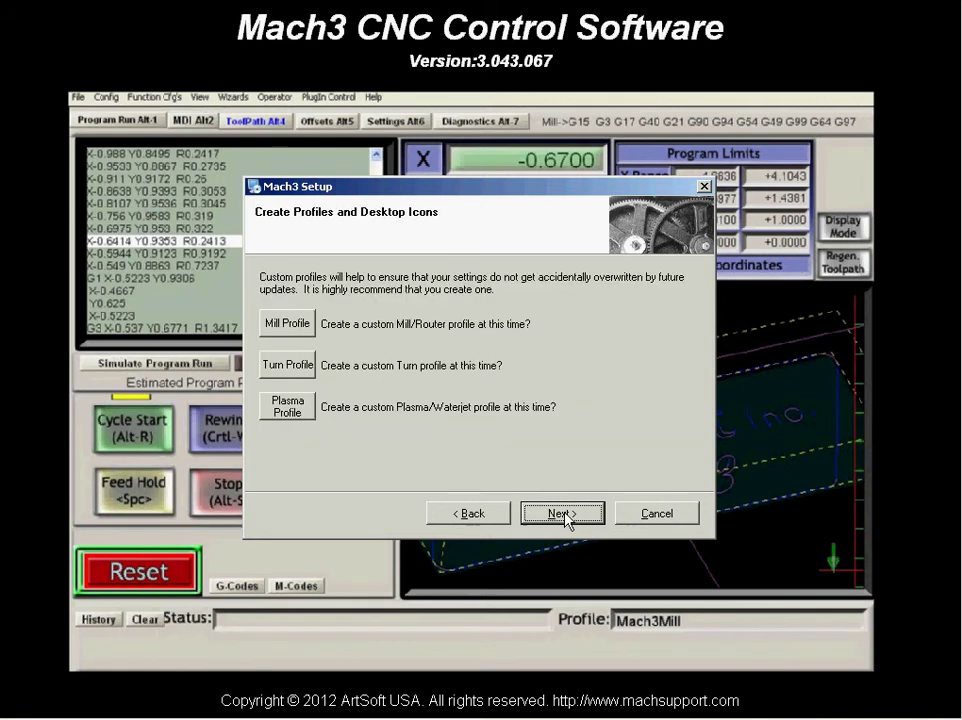
{"action": "left_click", "coordinate": [562, 516]}
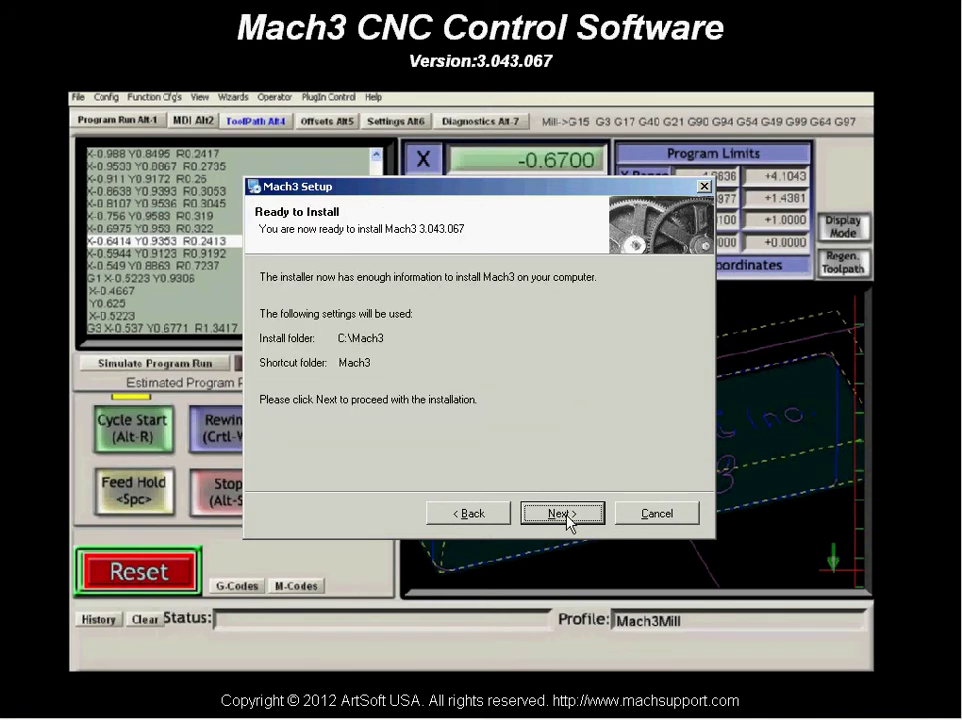
{"action": "left_click", "coordinate": [566, 517]}
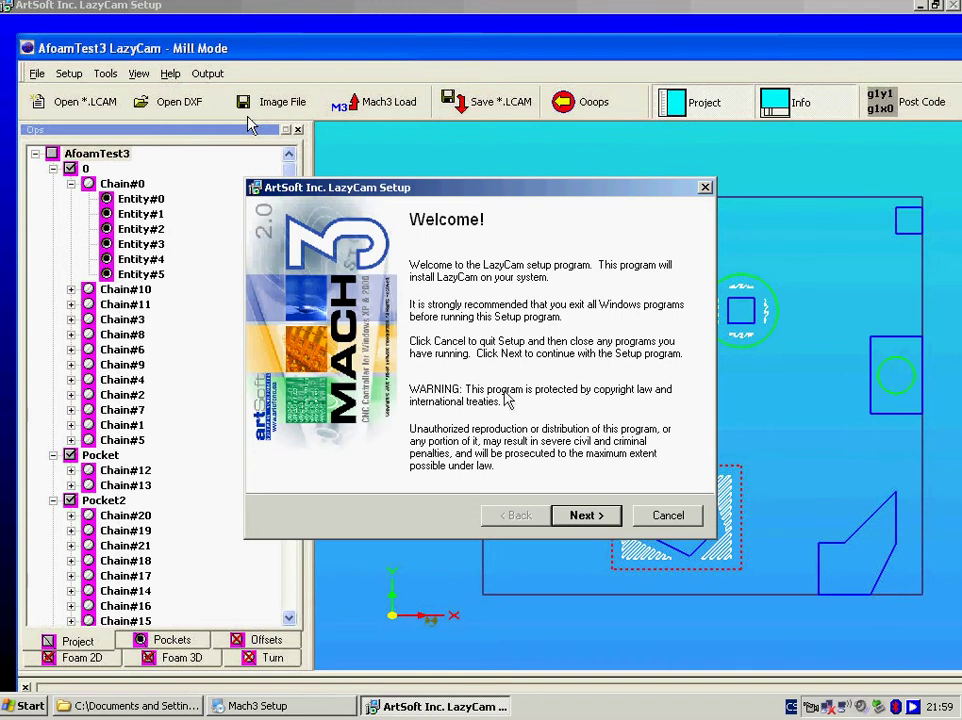
Agree to the LazyCam license with C:\Mach3 as destination, decline upgrading the existing LazyCam version and cancel its setup.
{"action": "left_click", "coordinate": [584, 515]}
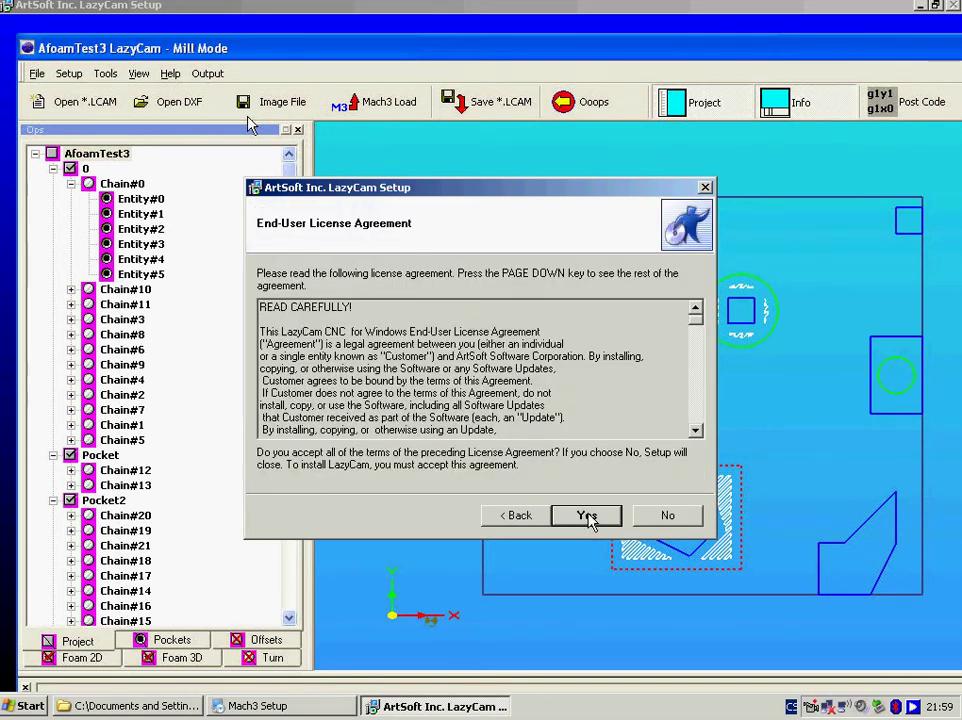
{"action": "left_click", "coordinate": [586, 516]}
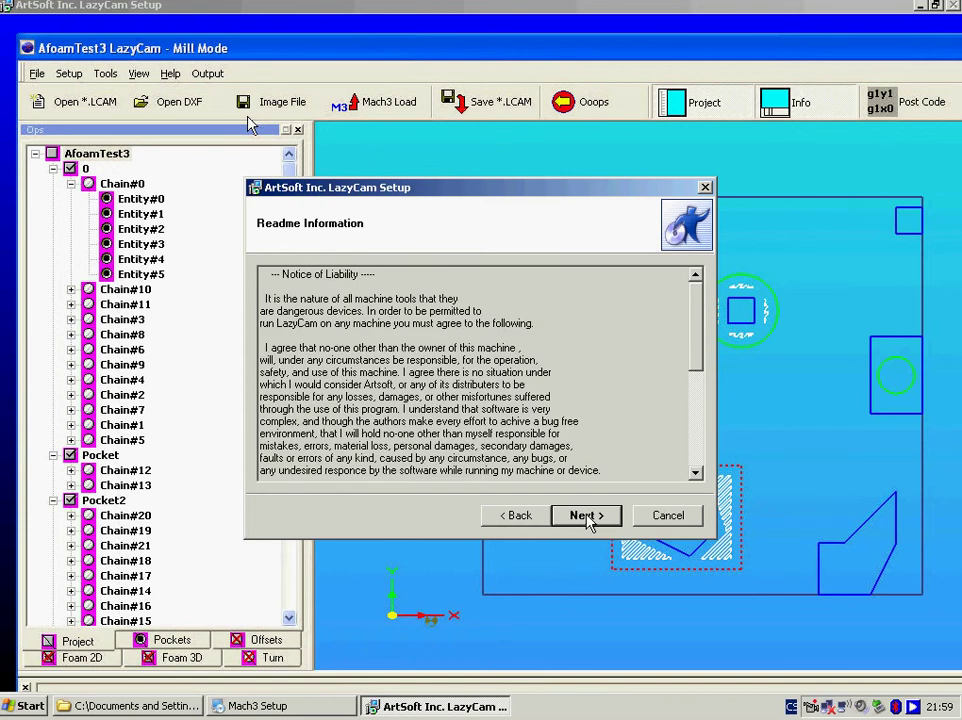
{"action": "left_click", "coordinate": [588, 517]}
{"action": "left_click", "coordinate": [582, 516]}
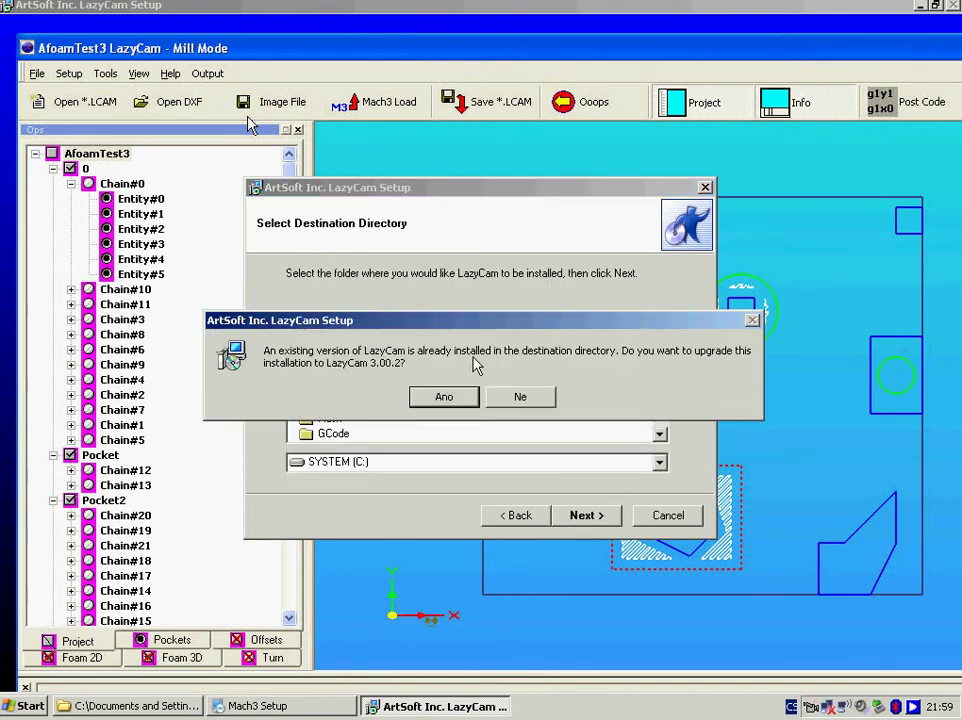
{"action": "left_click", "coordinate": [520, 399]}
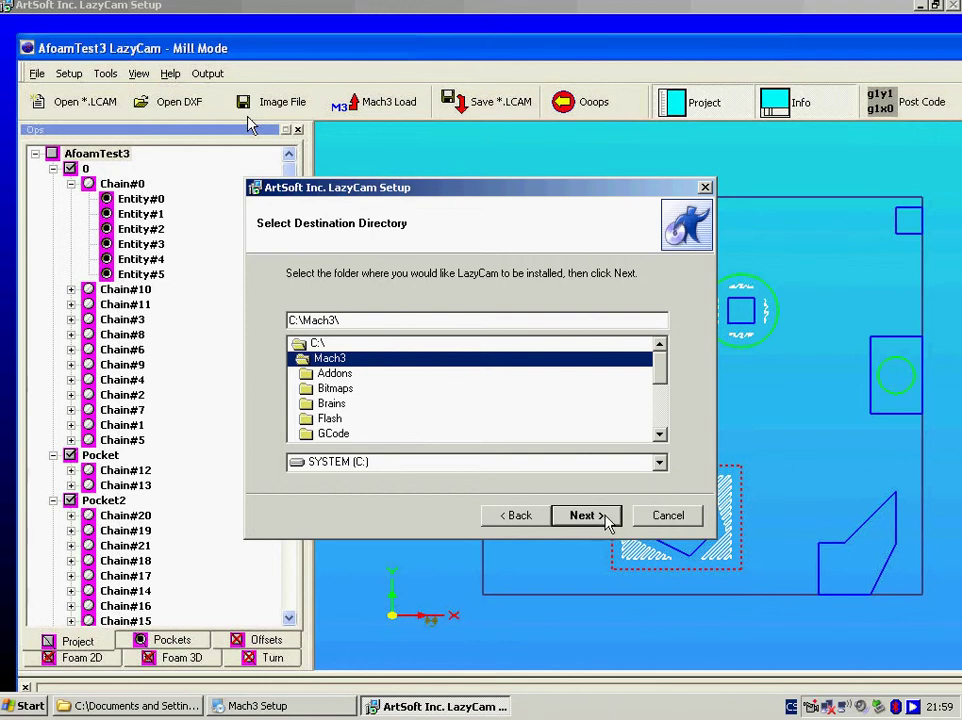
{"action": "left_click", "coordinate": [669, 517]}
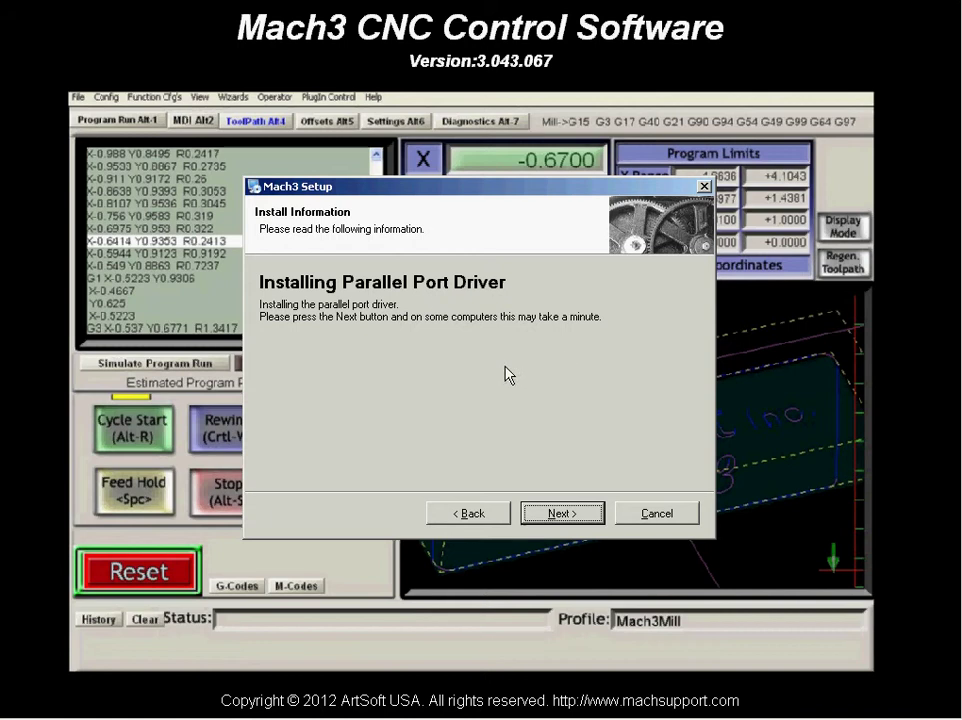
Install the Mach3 parallel port driver, finish the Mach3 installer and return to the Install CNC folder.
{"action": "left_click", "coordinate": [573, 516]}
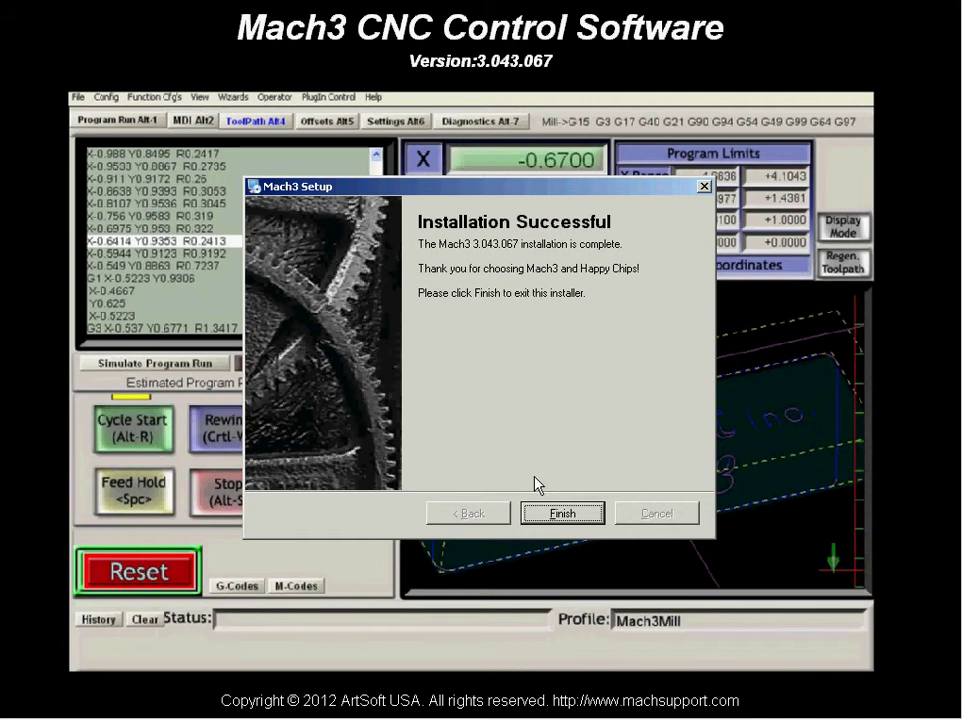
{"action": "left_click", "coordinate": [578, 518]}
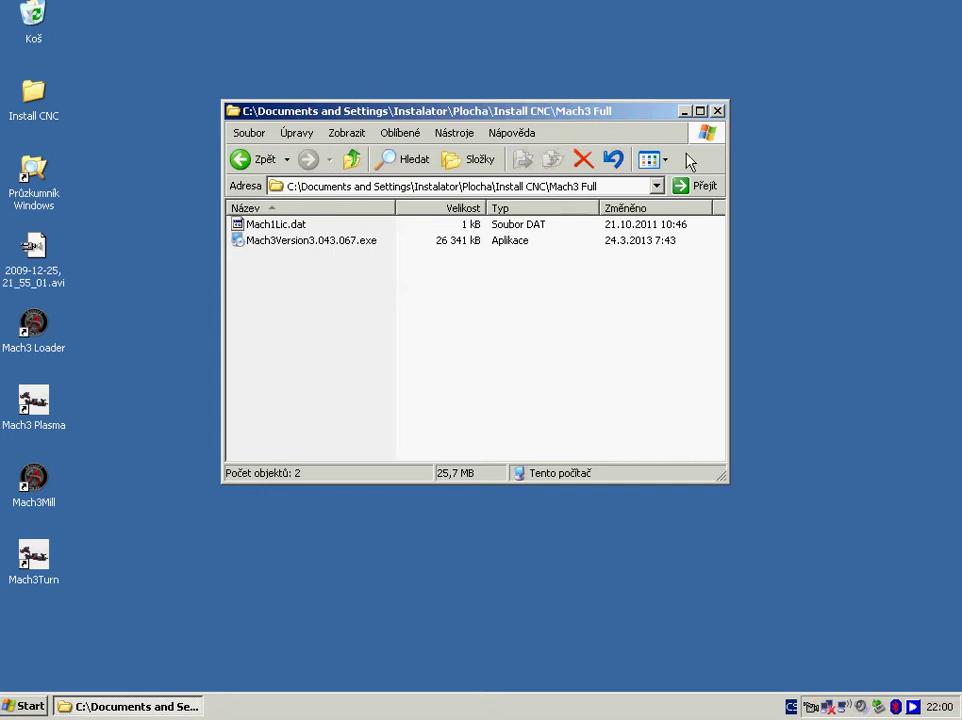
{"action": "left_click", "coordinate": [256, 165]}
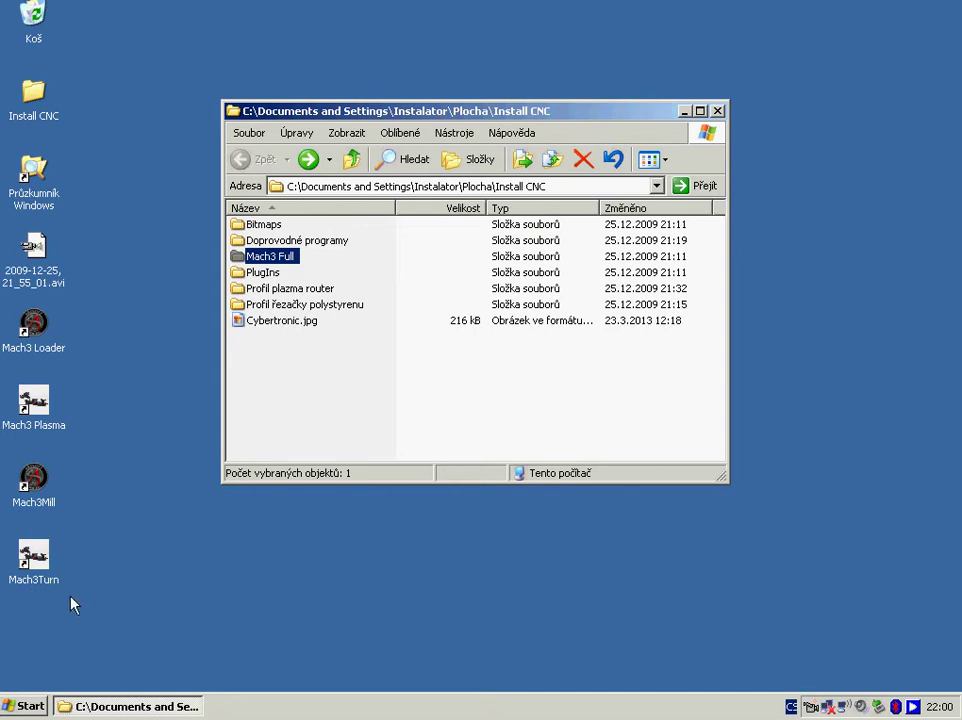
Delete the Mach3 Plasma, Mach3Mill and Mach3Turn shortcuts from the desktop, keeping only Mach3 Loader.
{"action": "left_click_drag", "start_coordinate": [112, 580], "coordinate": [24, 412]}
{"action": "key", "text": "Delete"}
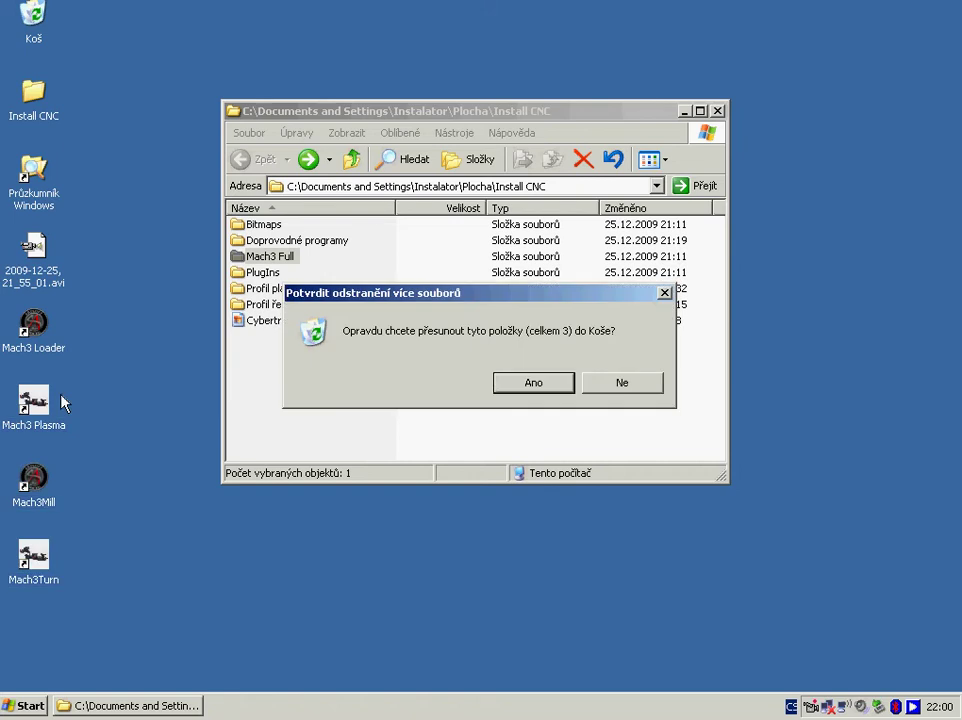
{"action": "left_click", "coordinate": [534, 383]}
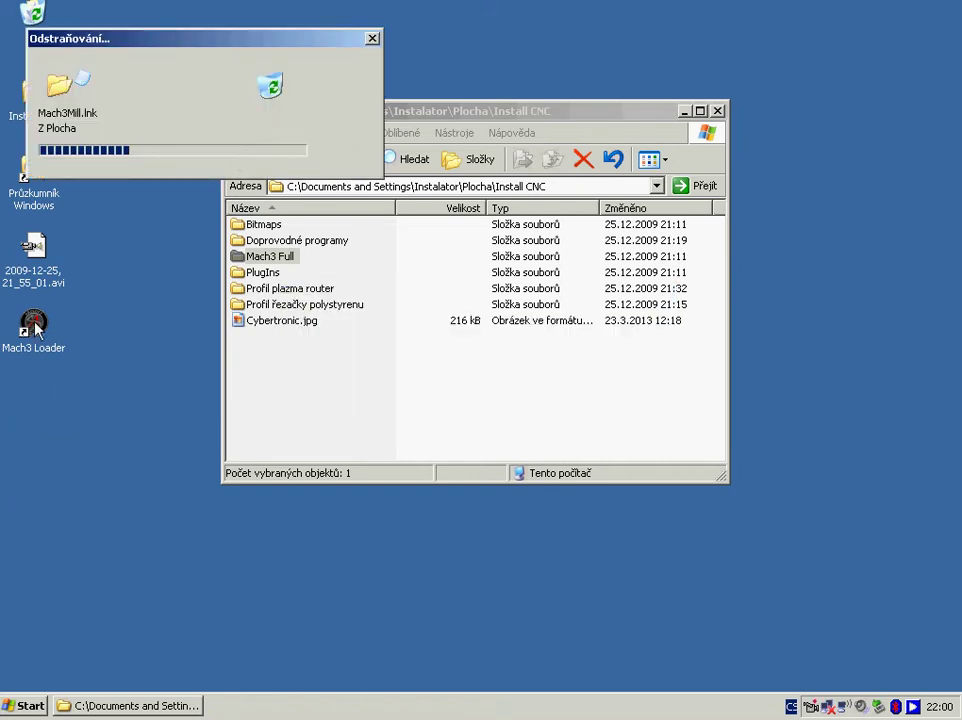
Launch Mach3 Loader, look through the list of available session profiles and close it without choosing one.
{"action": "double_click", "coordinate": [35, 326]}
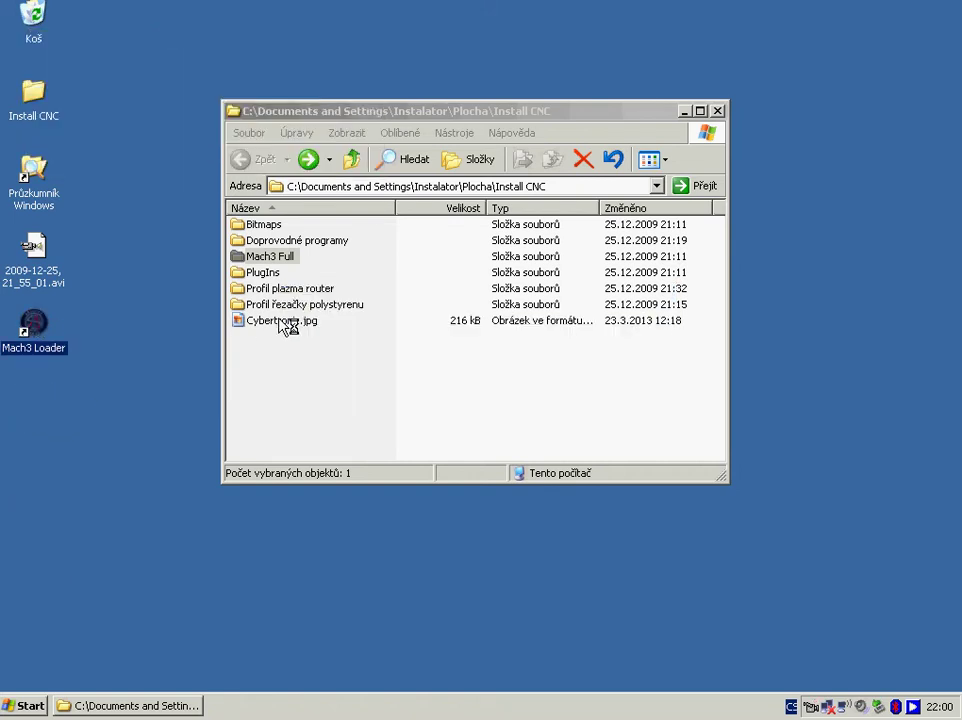
{"action": "mouse_move", "coordinate": [526, 300]}
{"action": "left_mouse_down"}
{"action": "mouse_move", "coordinate": [535, 365]}
{"action": "mouse_move", "coordinate": [526, 303]}
{"action": "left_mouse_up"}
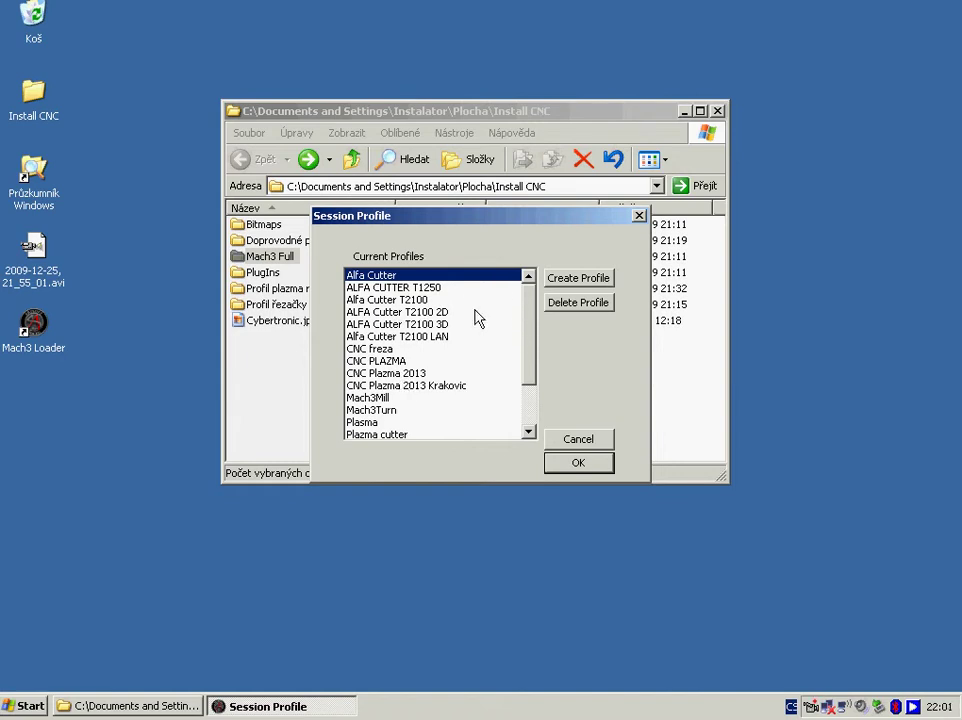
{"action": "left_click_drag", "start_coordinate": [532, 318], "coordinate": [484, 322]}
{"action": "mouse_move", "coordinate": [531, 323]}
{"action": "left_mouse_down"}
{"action": "mouse_move", "coordinate": [533, 344]}
{"action": "mouse_move", "coordinate": [515, 318]}
{"action": "left_mouse_up"}
{"action": "left_click", "coordinate": [578, 439]}
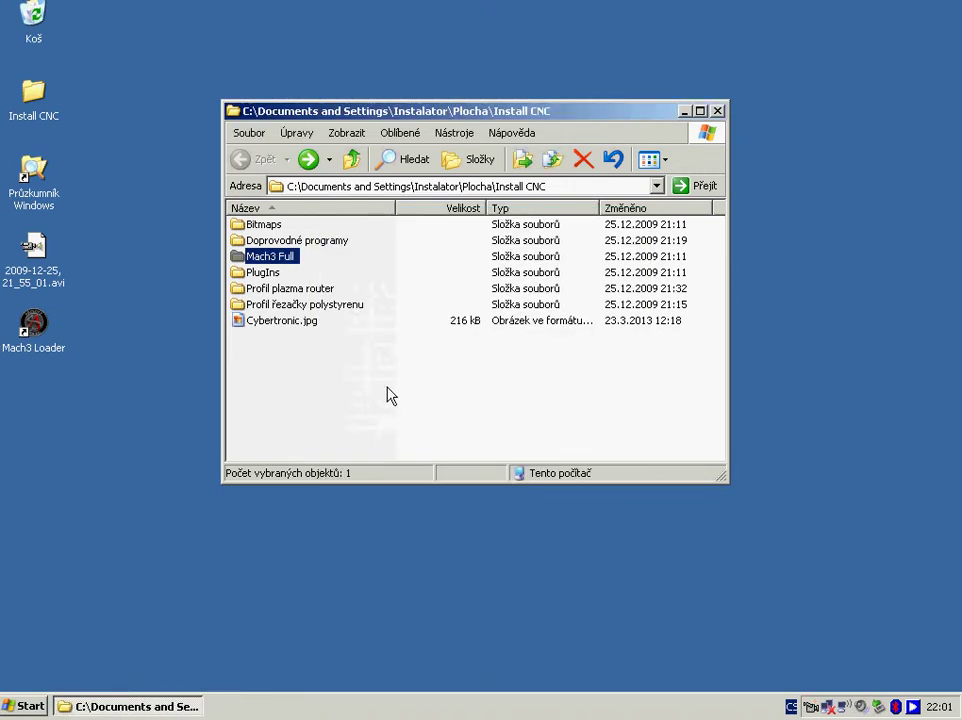
Open the C:\Mach3 folder in Windows Explorer alongside the Install CNC window.
{"action": "left_click_drag", "start_coordinate": [383, 114], "coordinate": [452, 97]}
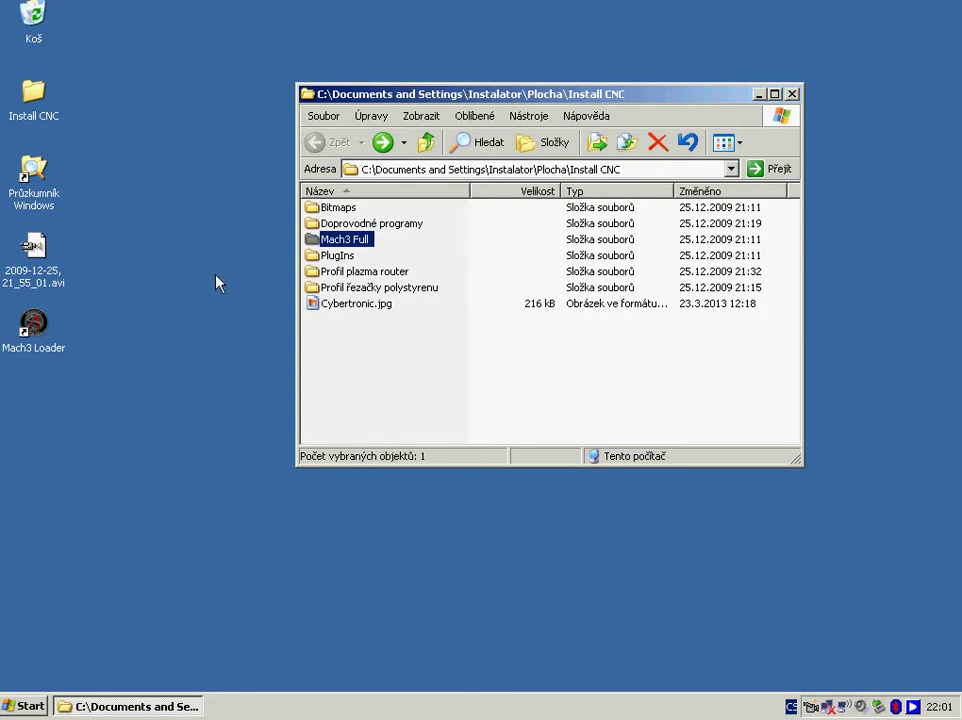
{"action": "double_click", "coordinate": [33, 172]}
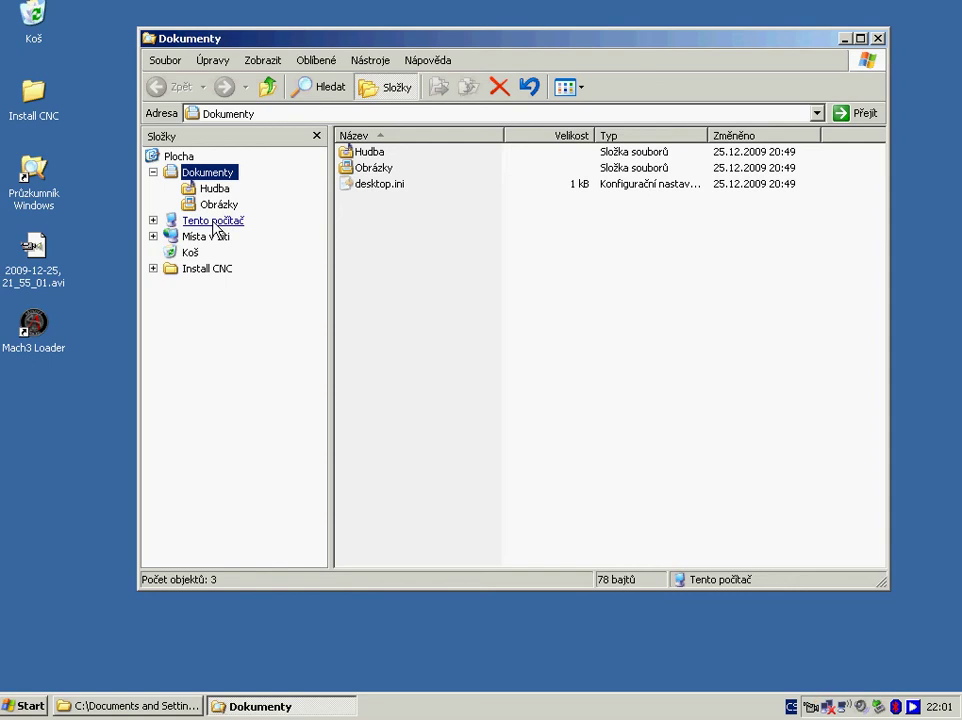
{"action": "left_click", "coordinate": [213, 222]}
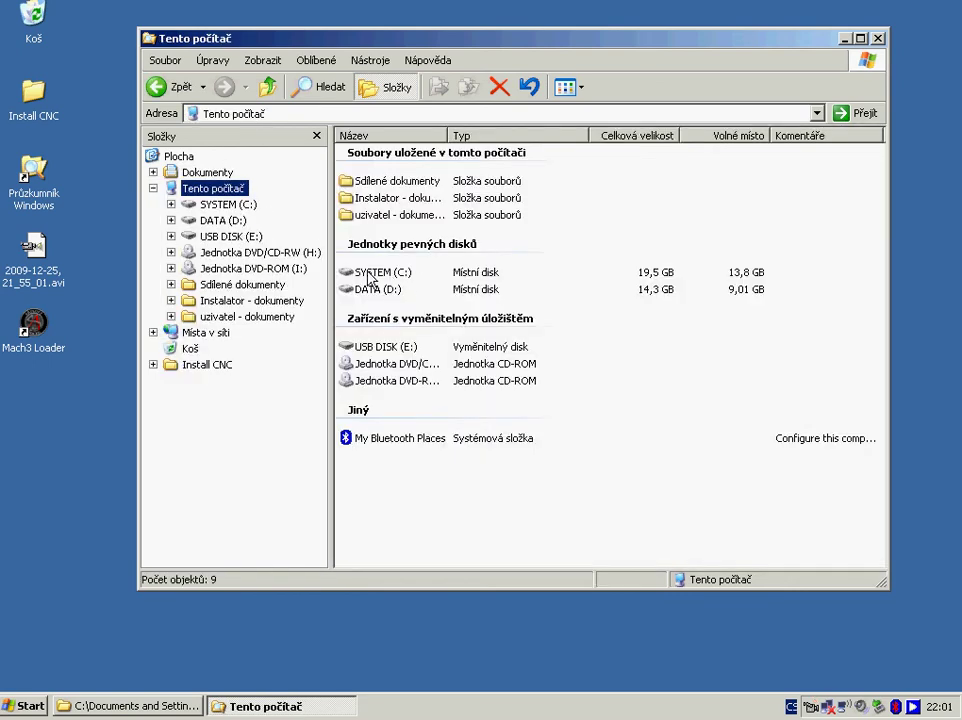
{"action": "double_click", "coordinate": [374, 278]}
{"action": "left_click", "coordinate": [368, 217]}
{"action": "double_click", "coordinate": [368, 217]}
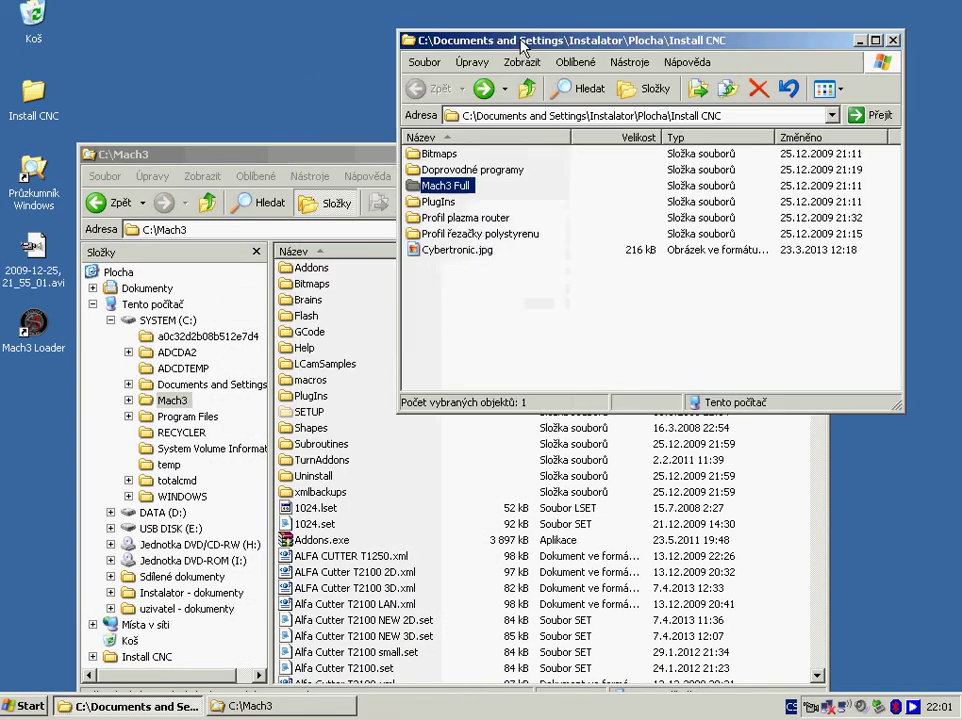
Copy the Bitmaps folder from Install CNC into C:\Mach3, replacing all existing files.
{"action": "left_click", "coordinate": [445, 149]}
{"action": "right_click", "coordinate": [453, 152]}
{"action": "left_click", "coordinate": [496, 333]}
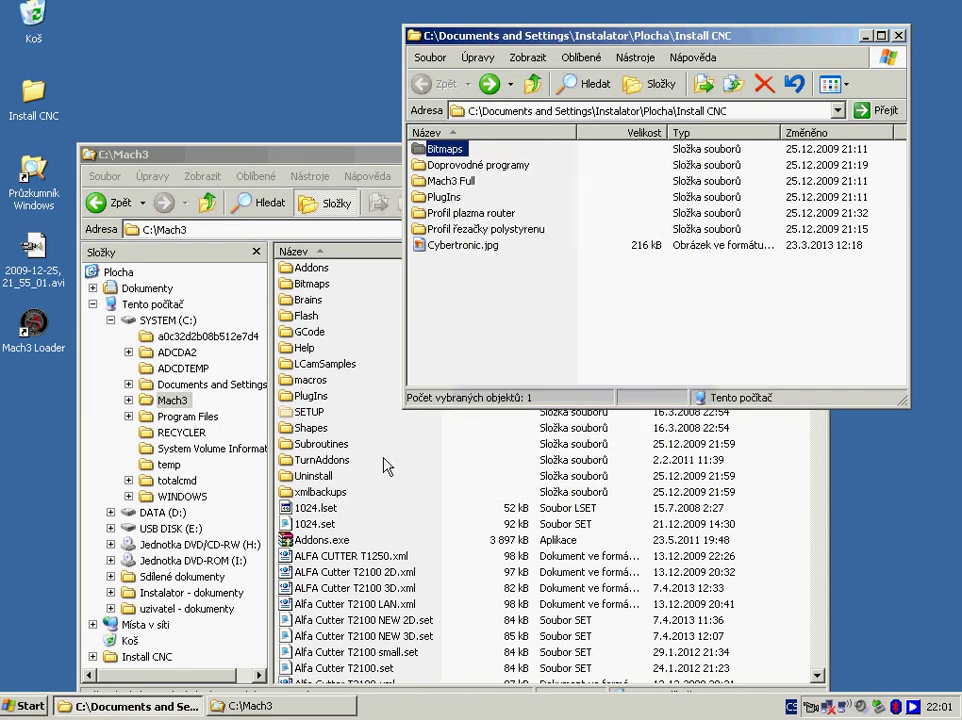
{"action": "right_click", "coordinate": [385, 425]}
{"action": "left_click", "coordinate": [414, 522]}
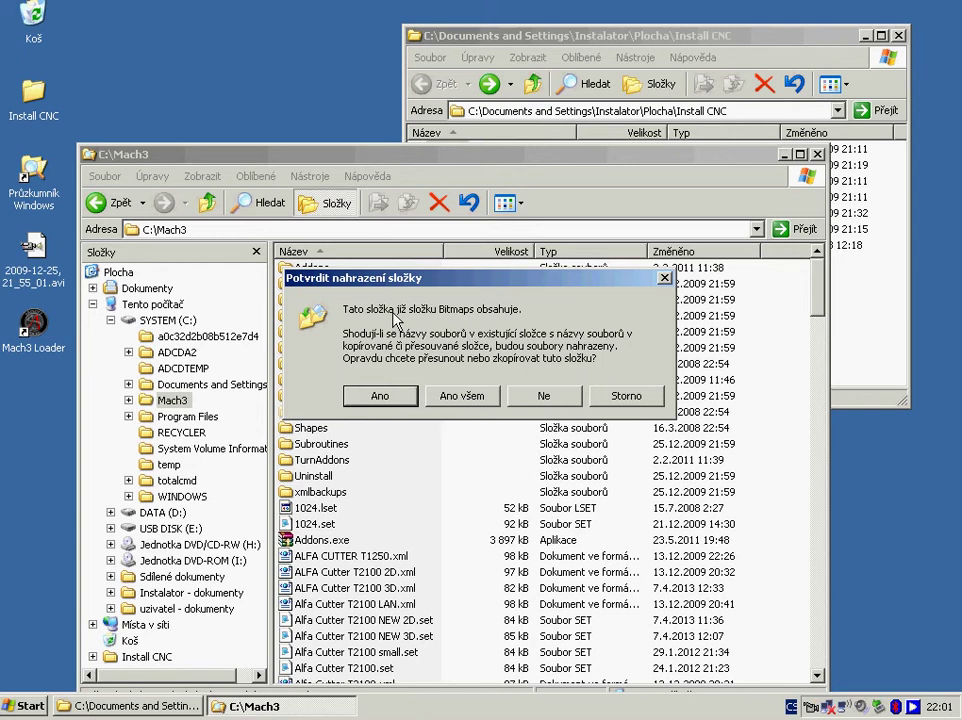
{"action": "left_click", "coordinate": [461, 397]}
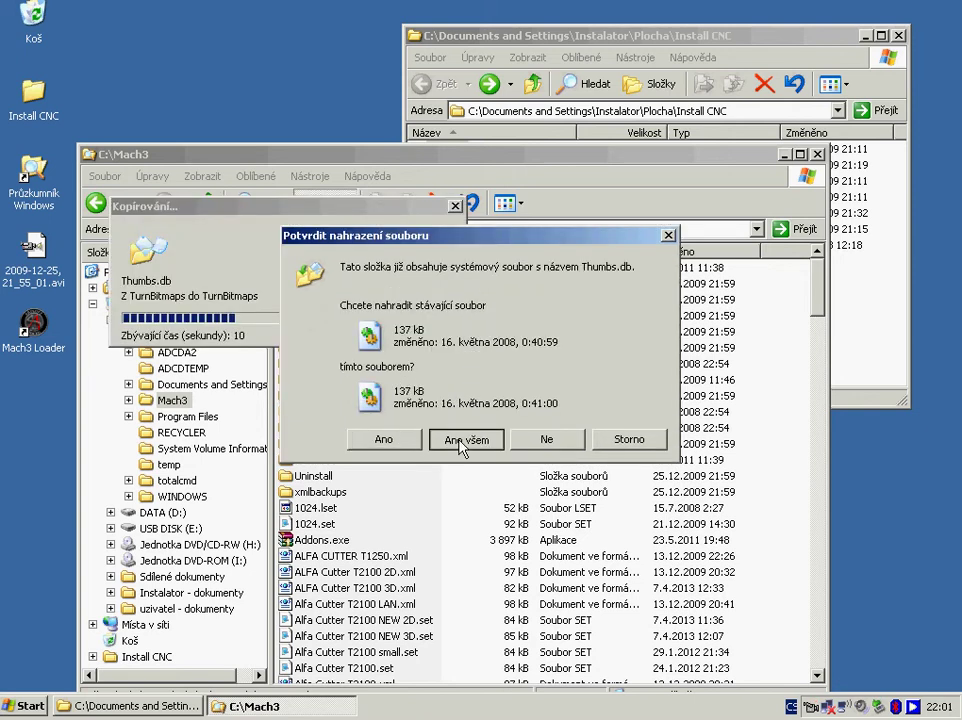
{"action": "left_click", "coordinate": [466, 439]}
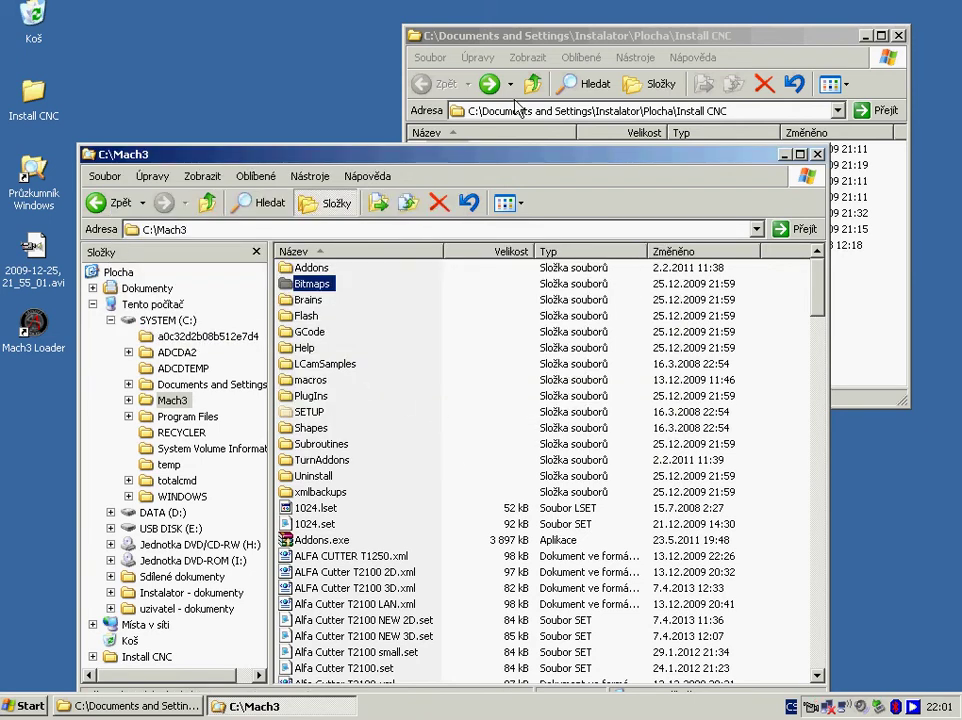
Copy the license file Mach1Lic.dat from the Mach3 Full subfolder into C:\Mach3, replacing the existing file.
{"action": "left_click", "coordinate": [545, 39]}
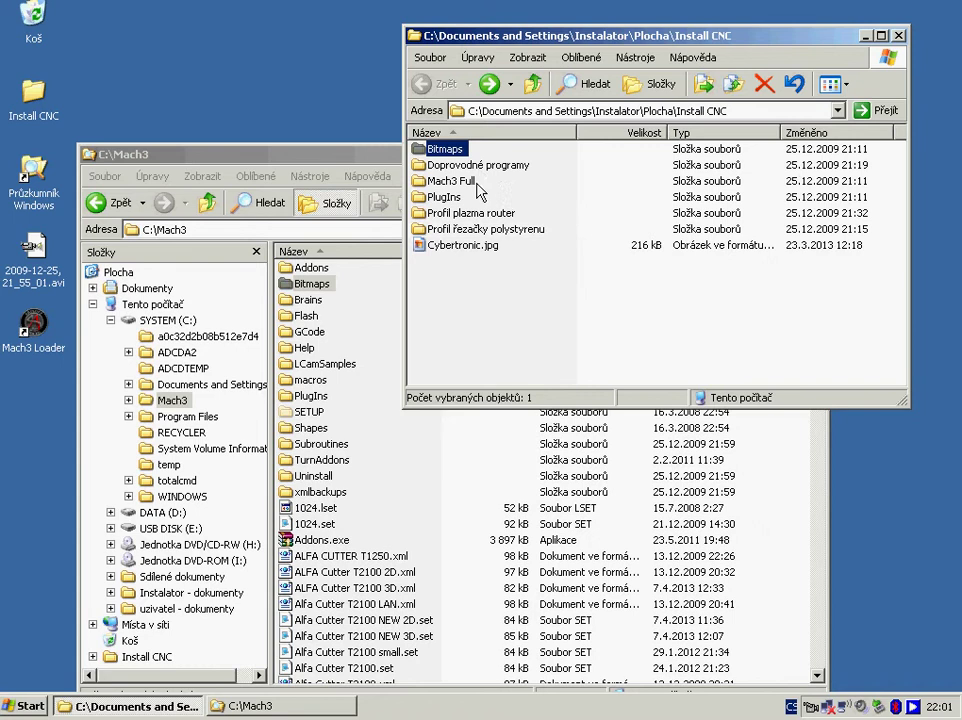
{"action": "double_click", "coordinate": [440, 181]}
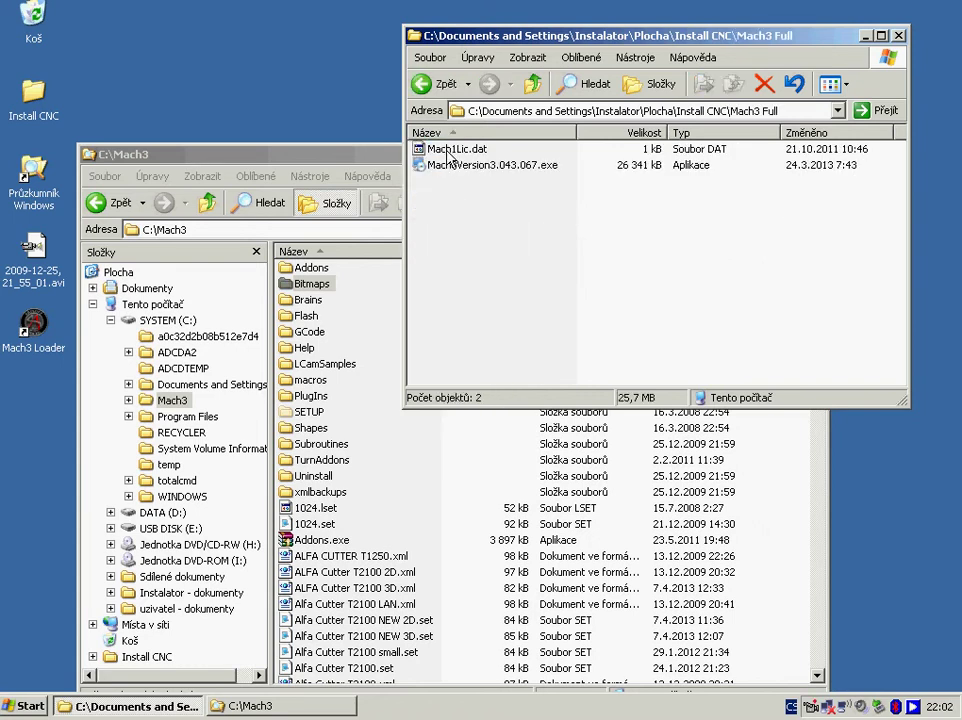
{"action": "right_click", "coordinate": [448, 151]}
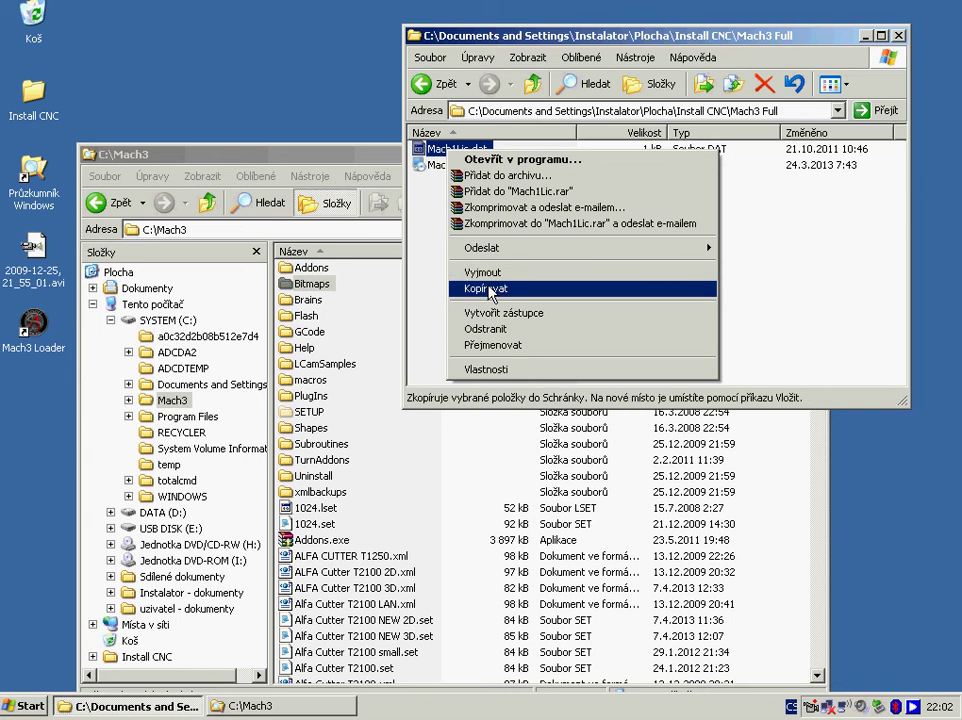
{"action": "left_click", "coordinate": [490, 289]}
{"action": "left_click", "coordinate": [427, 485]}
{"action": "right_click", "coordinate": [428, 483]}
{"action": "left_click", "coordinate": [458, 579]}
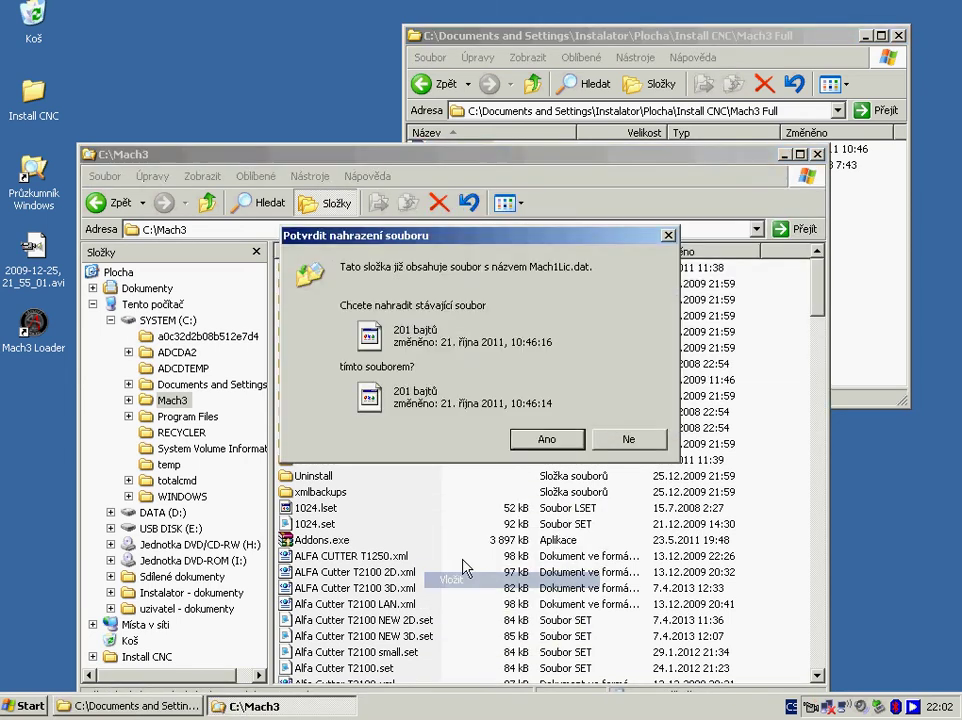
{"action": "left_click", "coordinate": [540, 439]}
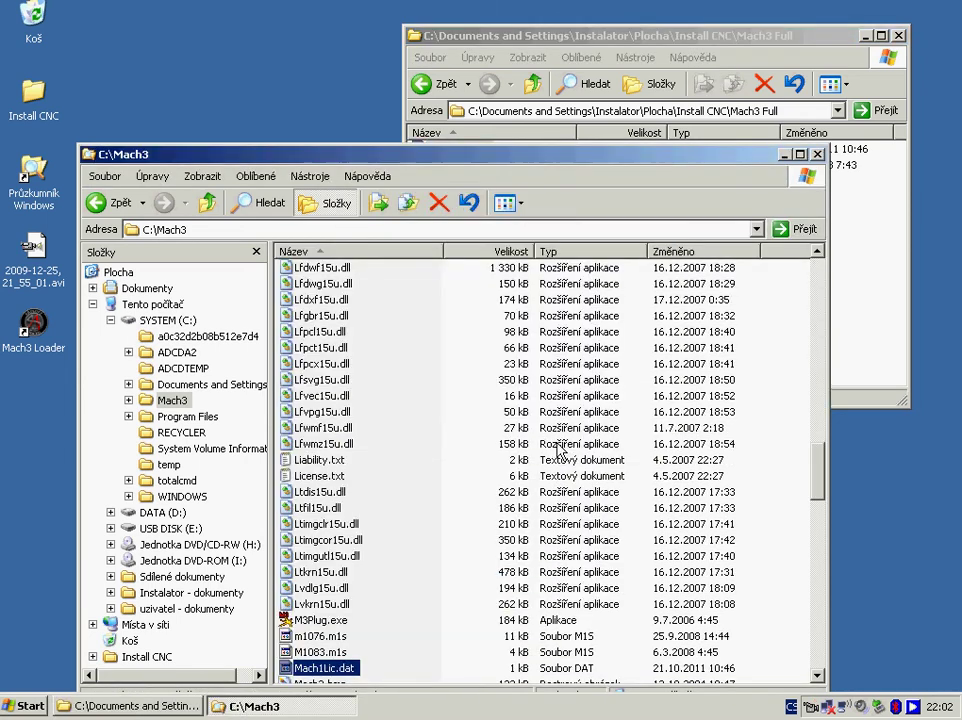
Copy the PlugIns folder from Install CNC into C:\Mach3, replacing all existing files.
{"action": "left_click", "coordinate": [498, 38]}
{"action": "left_click", "coordinate": [423, 84]}
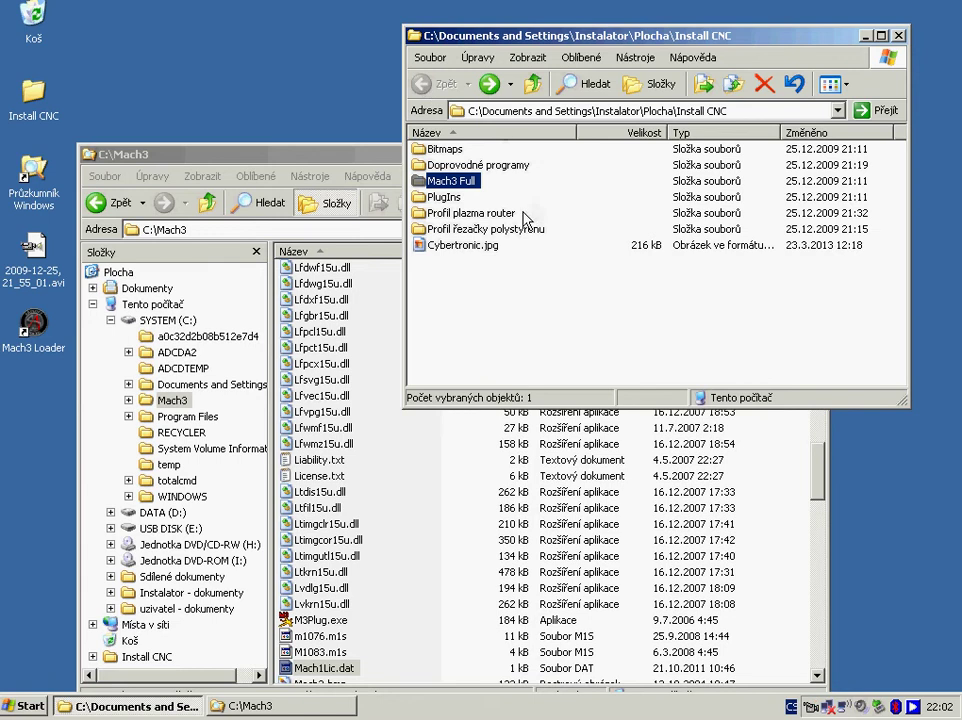
{"action": "left_click", "coordinate": [436, 202]}
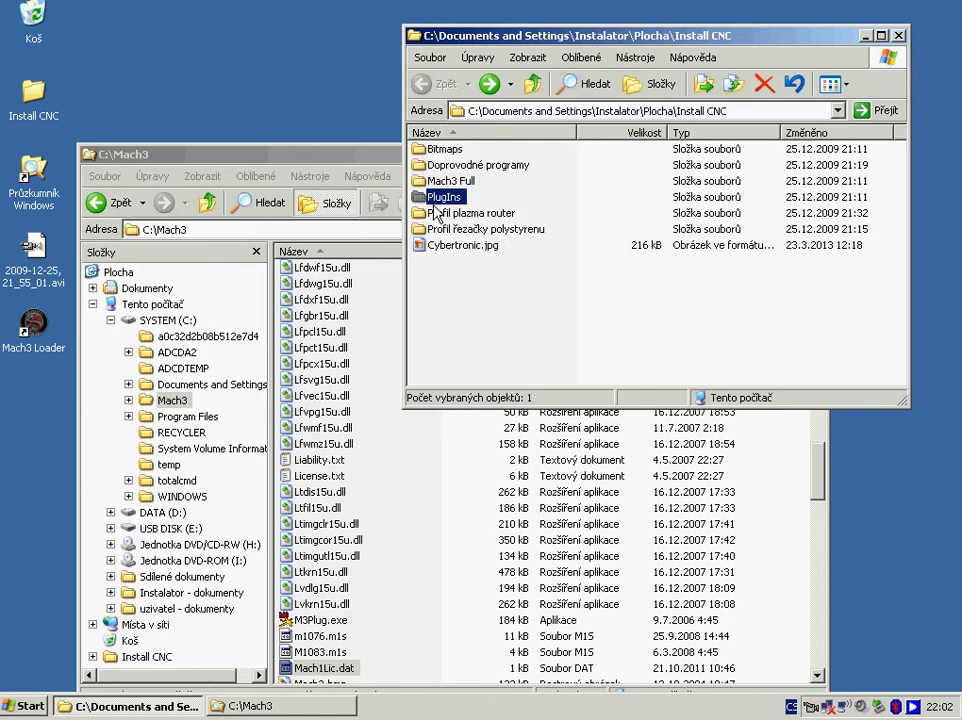
{"action": "right_click", "coordinate": [444, 199]}
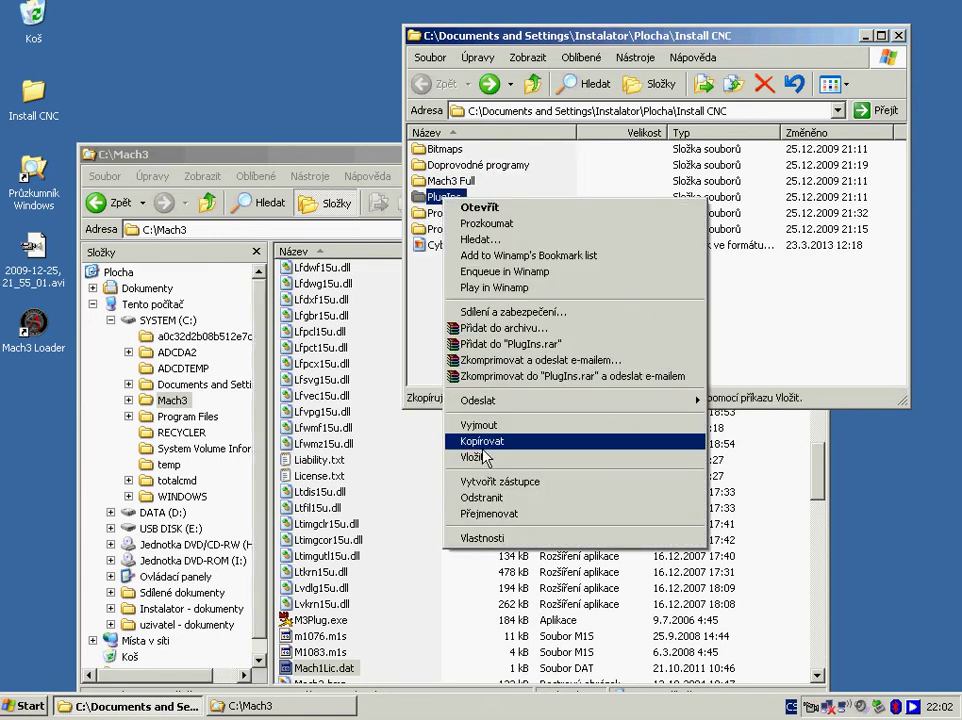
{"action": "left_click", "coordinate": [484, 441]}
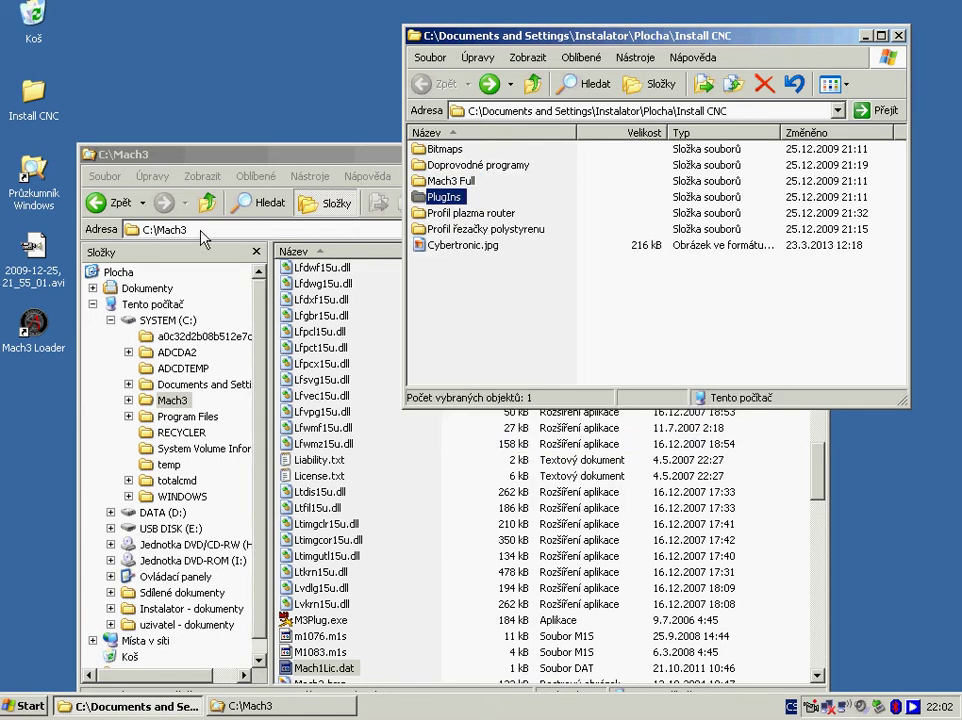
{"action": "left_click", "coordinate": [414, 476]}
{"action": "scroll", "coordinate": [645, 378], "scroll_direction": "up", "scroll_amount": 15}
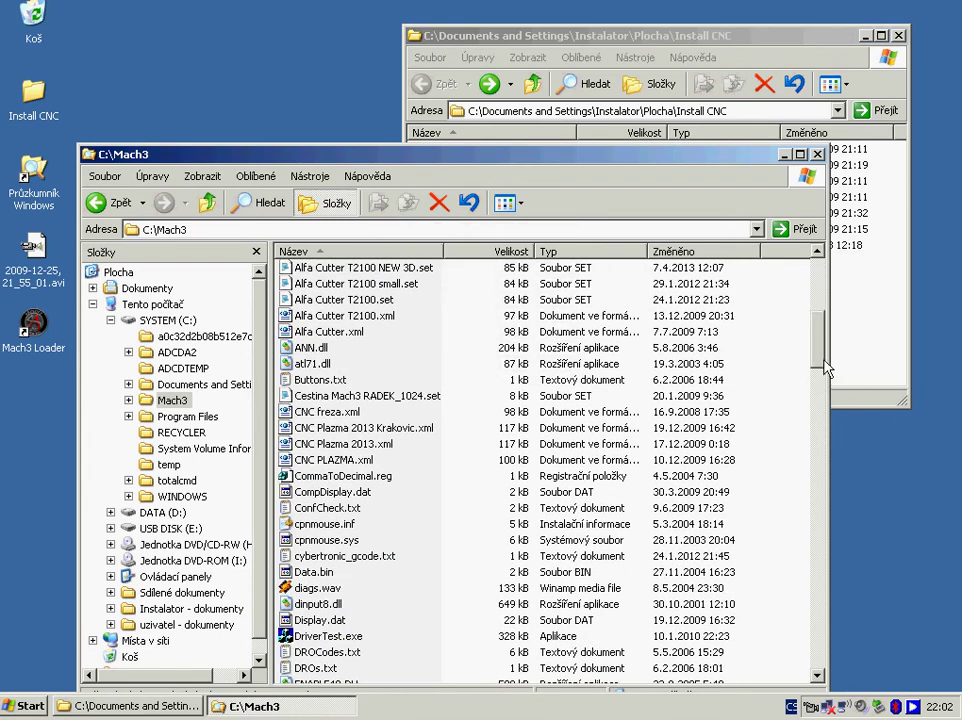
{"action": "scroll", "coordinate": [620, 280], "scroll_direction": "up", "scroll_amount": 8}
{"action": "right_click", "coordinate": [467, 338]}
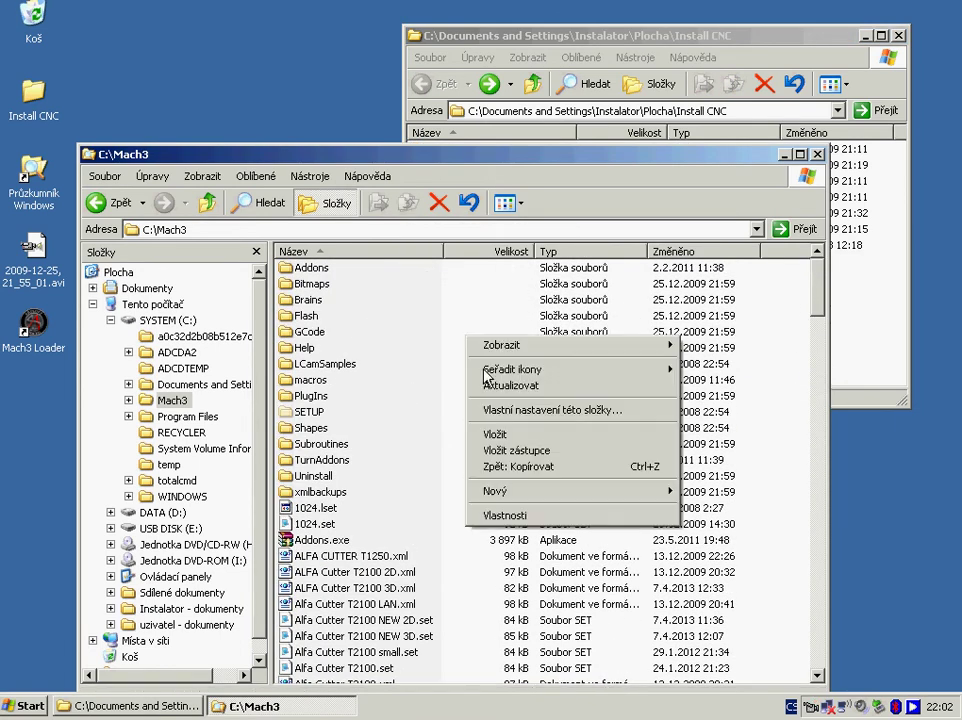
{"action": "left_click", "coordinate": [490, 434]}
{"action": "left_click", "coordinate": [468, 398]}
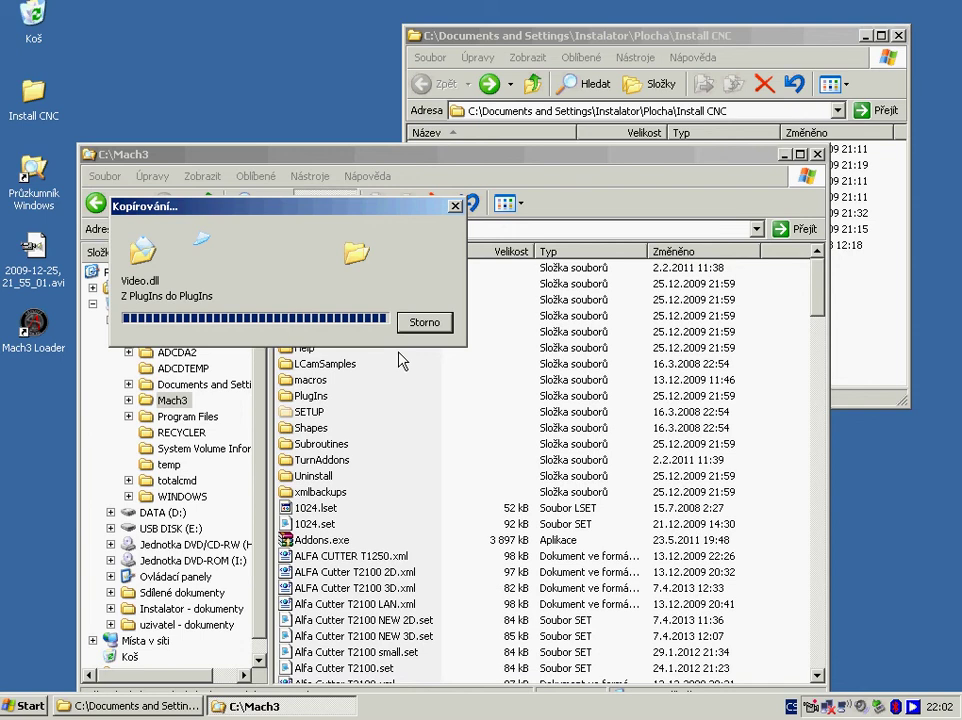
Open the Profil řezačky polystyrenu folder in the Install CNC window.
{"action": "left_click", "coordinate": [530, 45]}
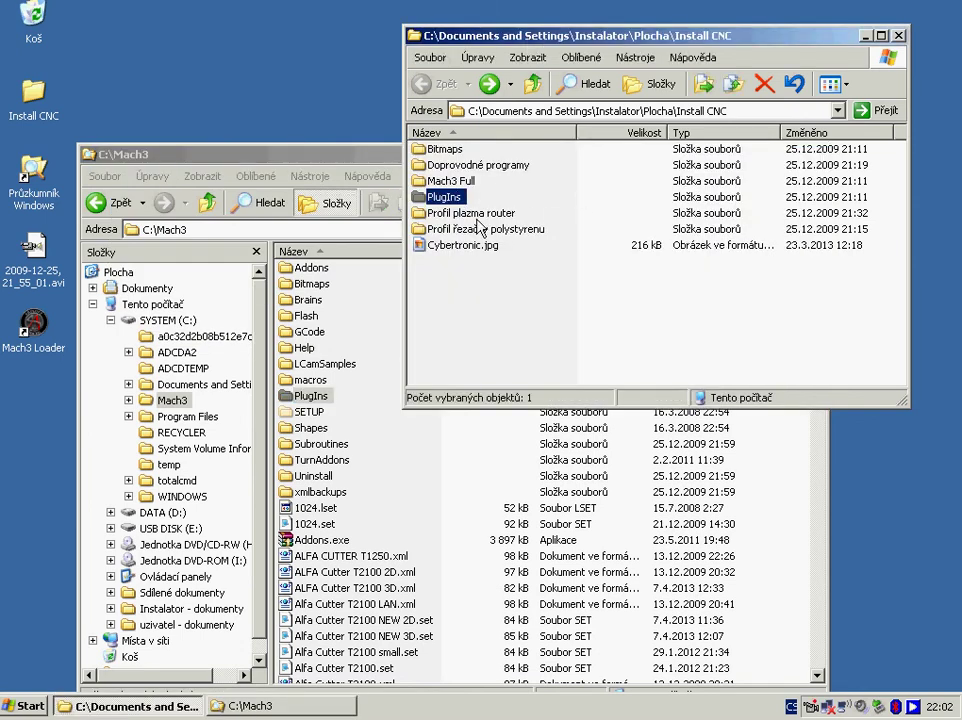
{"action": "left_click", "coordinate": [450, 214]}
{"action": "left_click", "coordinate": [456, 230]}
{"action": "left_click", "coordinate": [447, 215]}
{"action": "left_click", "coordinate": [446, 229]}
{"action": "left_click", "coordinate": [447, 215]}
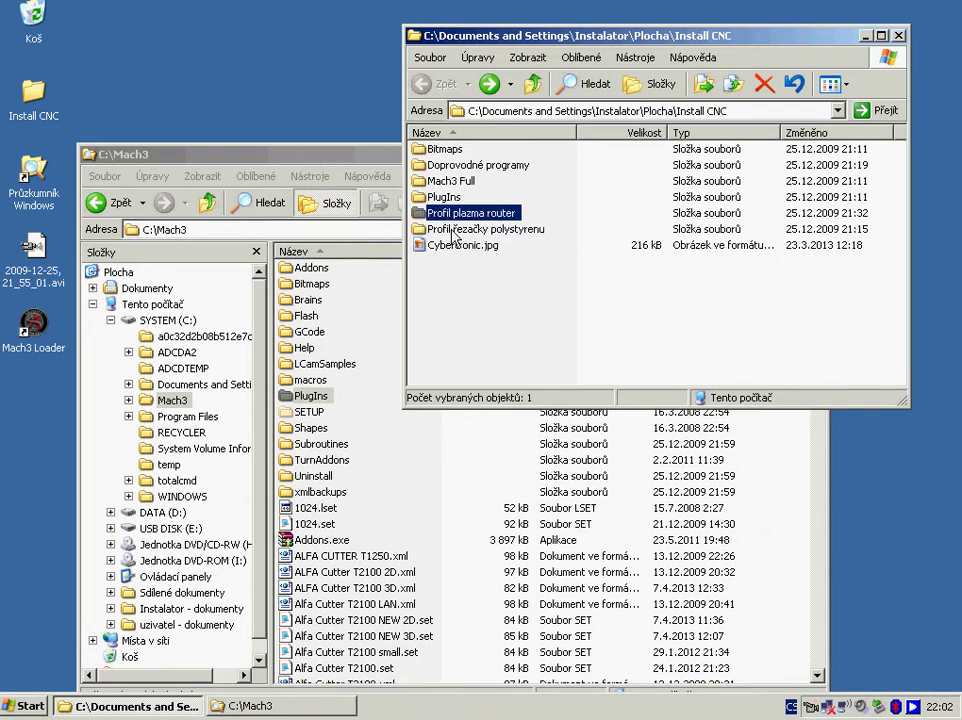
{"action": "left_click", "coordinate": [460, 230]}
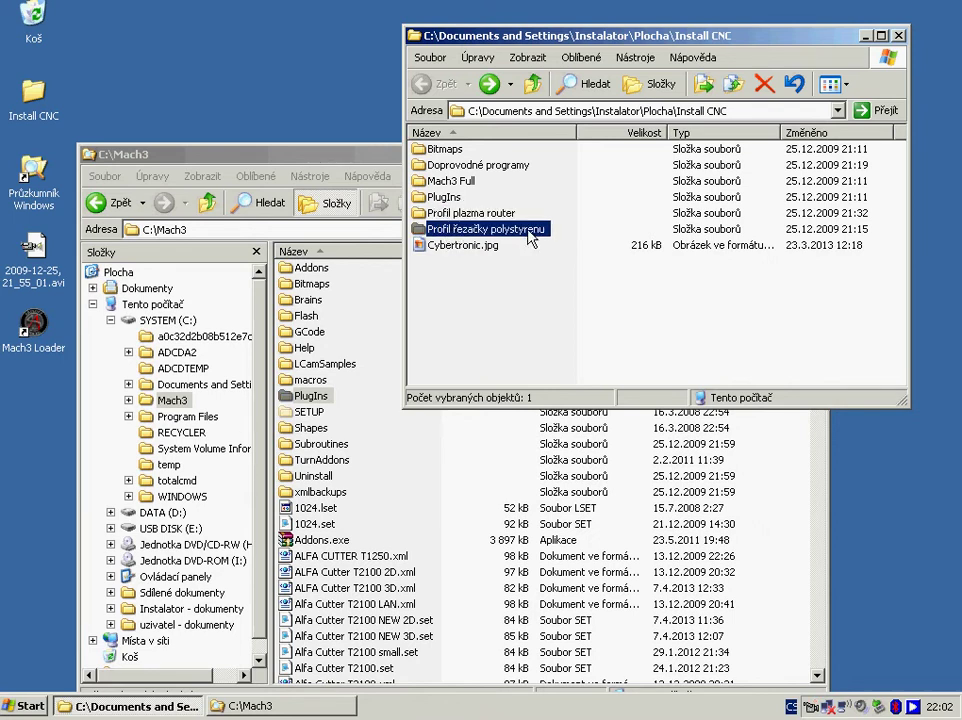
{"action": "double_click", "coordinate": [464, 232]}
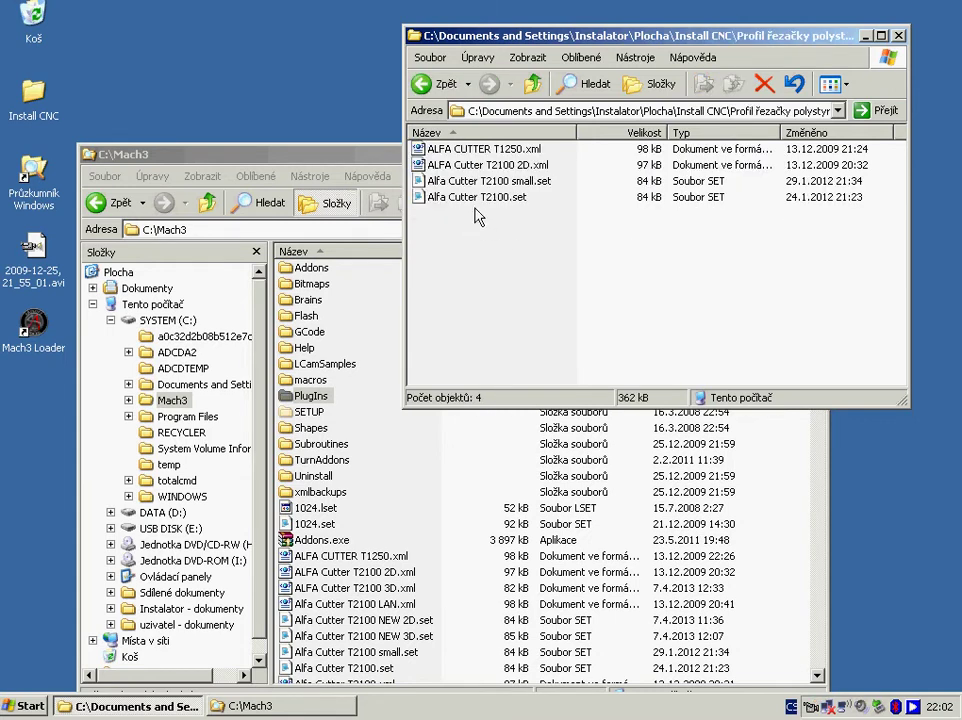
Copy the profile file ALFA CUTTER T1250.xml from Profil řezačky polystyrenu into C:\Mach3, replacing the existing file.
{"action": "left_click", "coordinate": [468, 150]}
{"action": "right_click", "coordinate": [471, 149]}
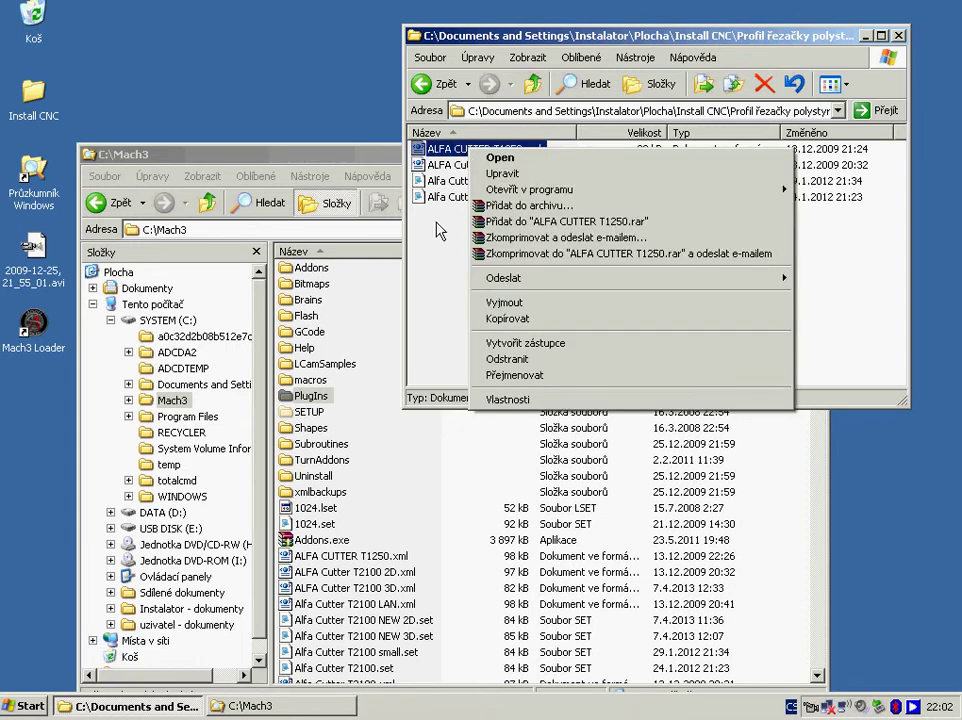
{"action": "left_click", "coordinate": [520, 320]}
{"action": "right_click", "coordinate": [396, 472]}
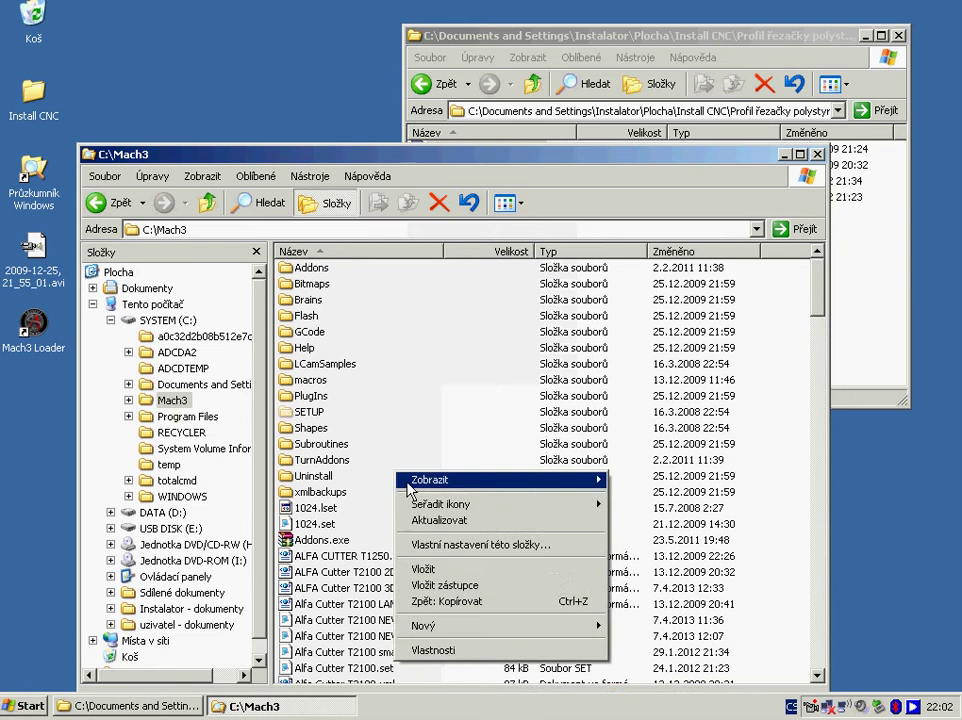
{"action": "left_click", "coordinate": [462, 570]}
{"action": "left_click", "coordinate": [545, 437]}
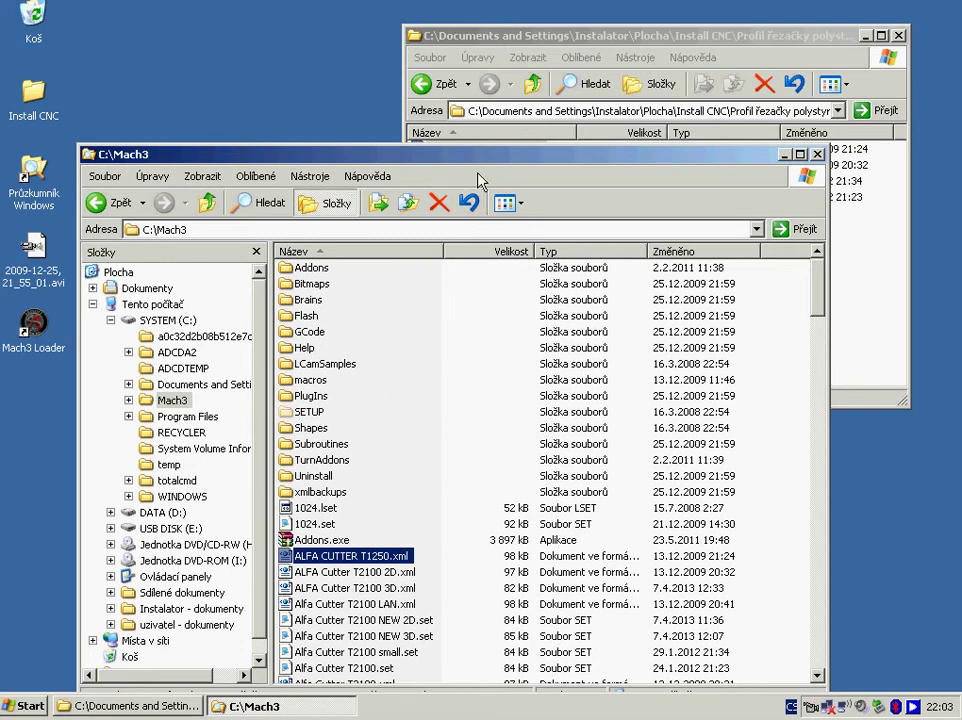
Copy the screen file Alfa Cutter T2100.set from Profil řezačky polystyrenu into C:\Mach3, replacing the existing file.
{"action": "left_click", "coordinate": [484, 38]}
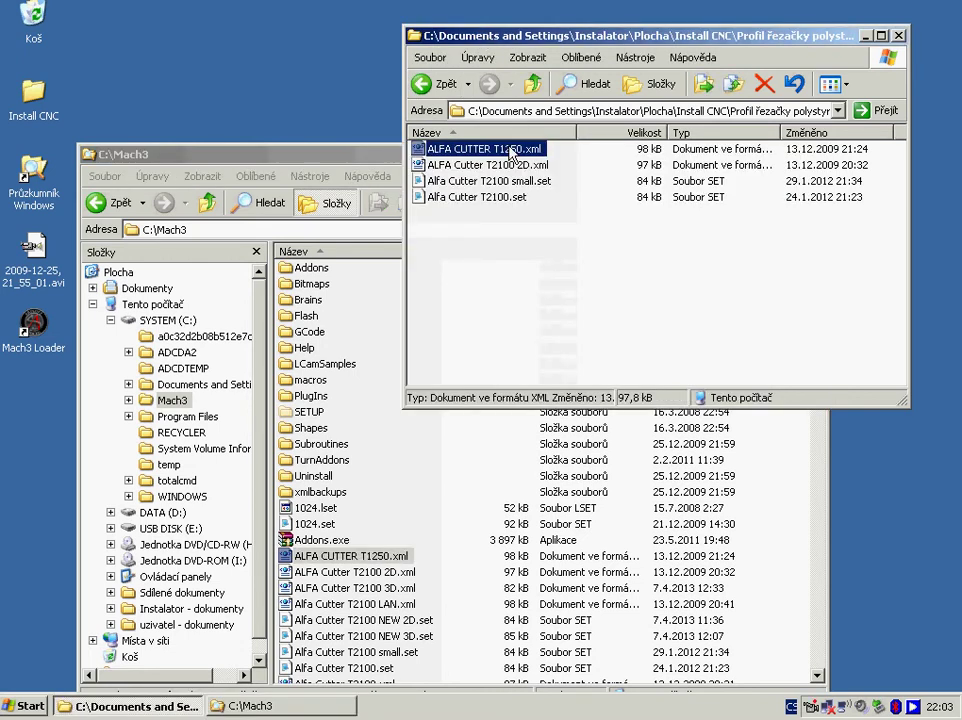
{"action": "left_click", "coordinate": [467, 273]}
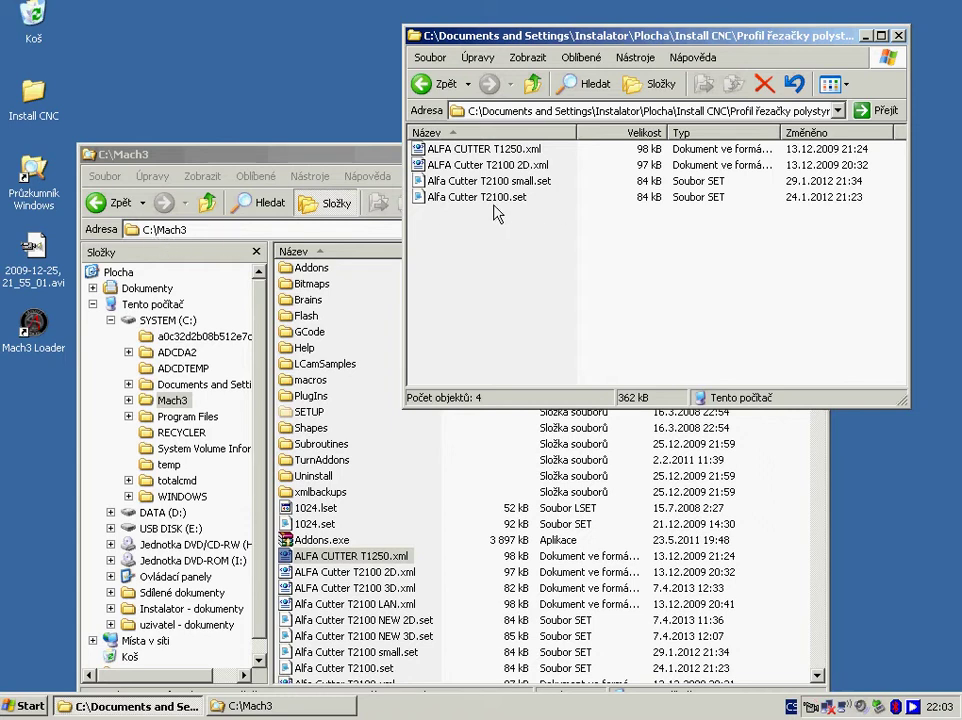
{"action": "left_click", "coordinate": [455, 199]}
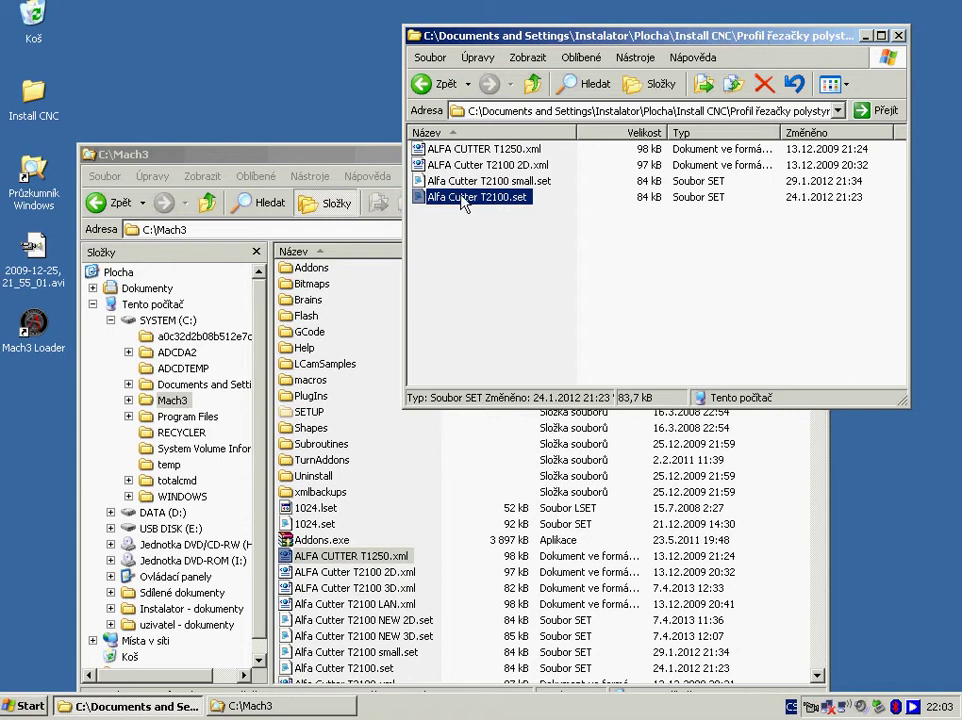
{"action": "right_click", "coordinate": [461, 198]}
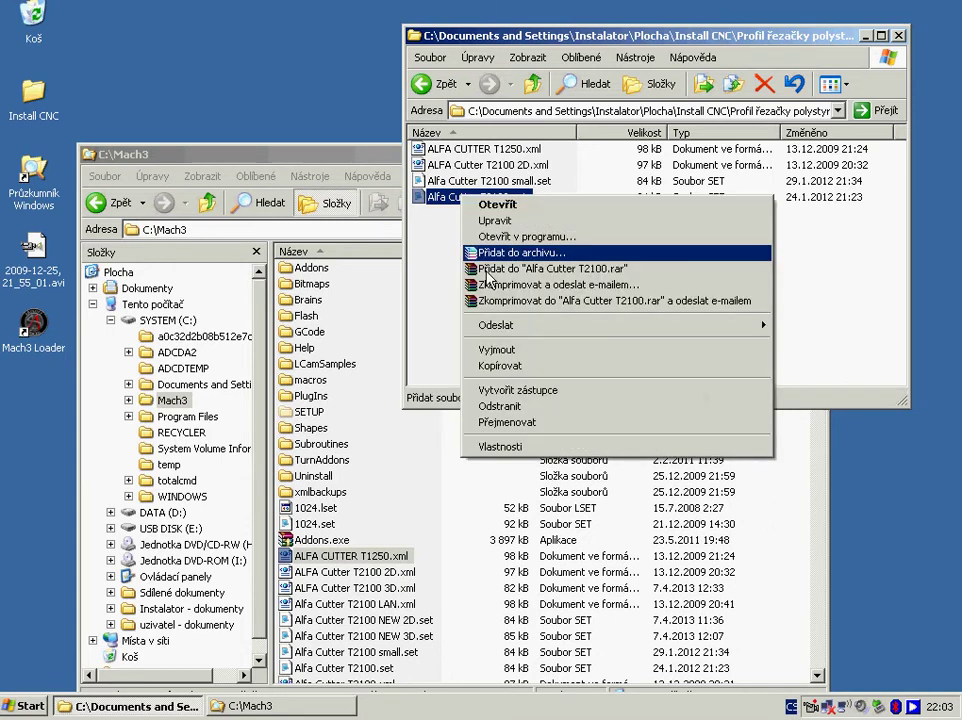
{"action": "left_click", "coordinate": [528, 367]}
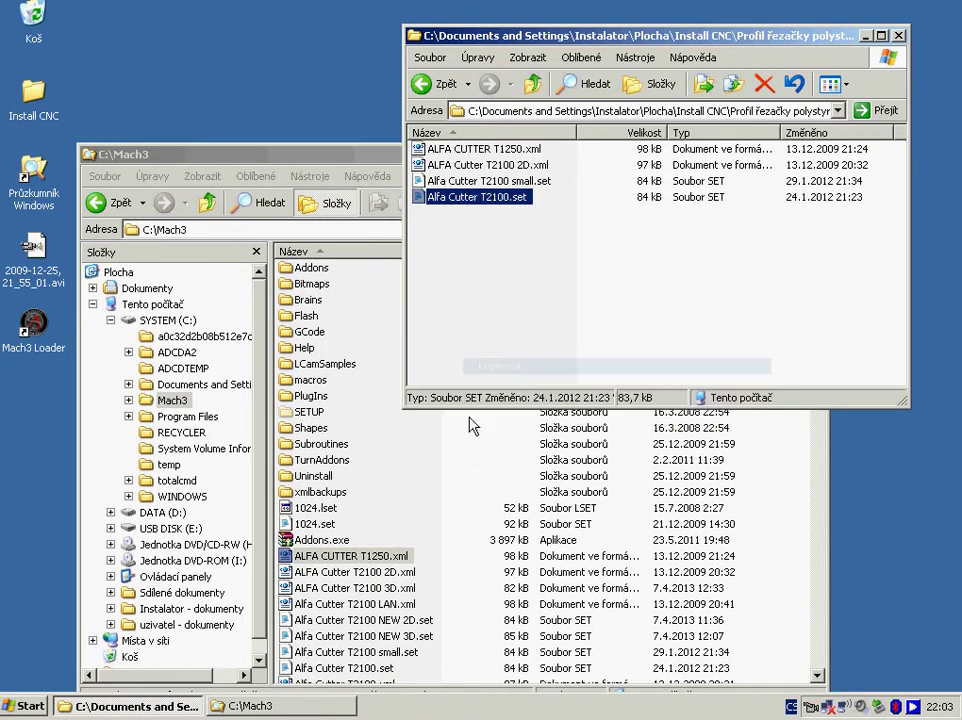
{"action": "right_click", "coordinate": [440, 485]}
{"action": "left_click", "coordinate": [487, 580]}
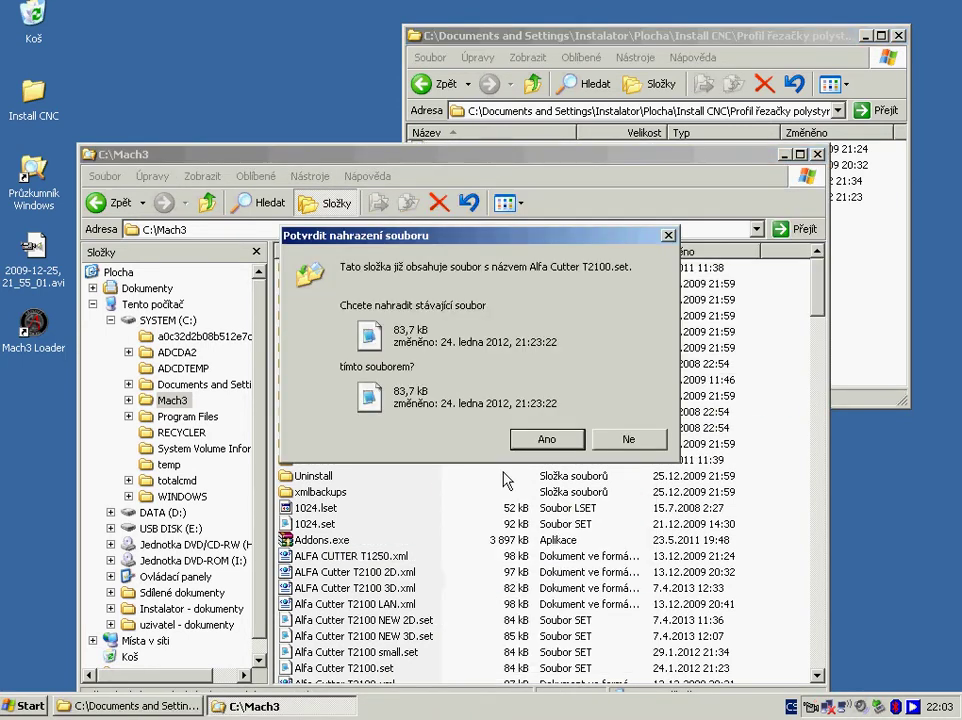
{"action": "left_click", "coordinate": [545, 436]}
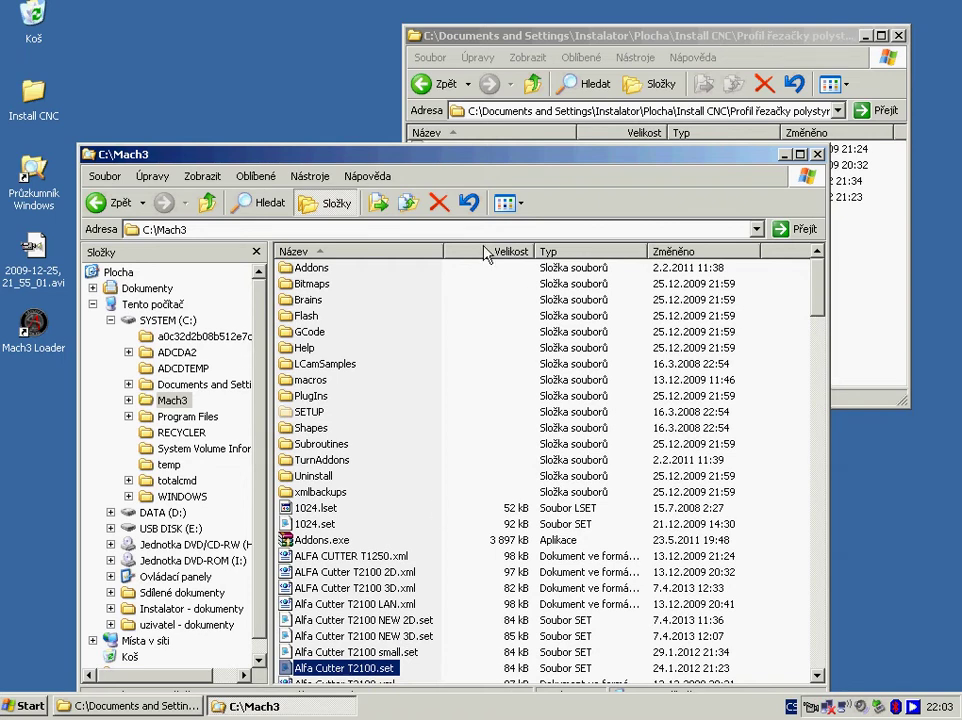
Look at the contents of the Doprovodné programy folder and return to the Install CNC folder.
{"action": "left_click", "coordinate": [415, 38]}
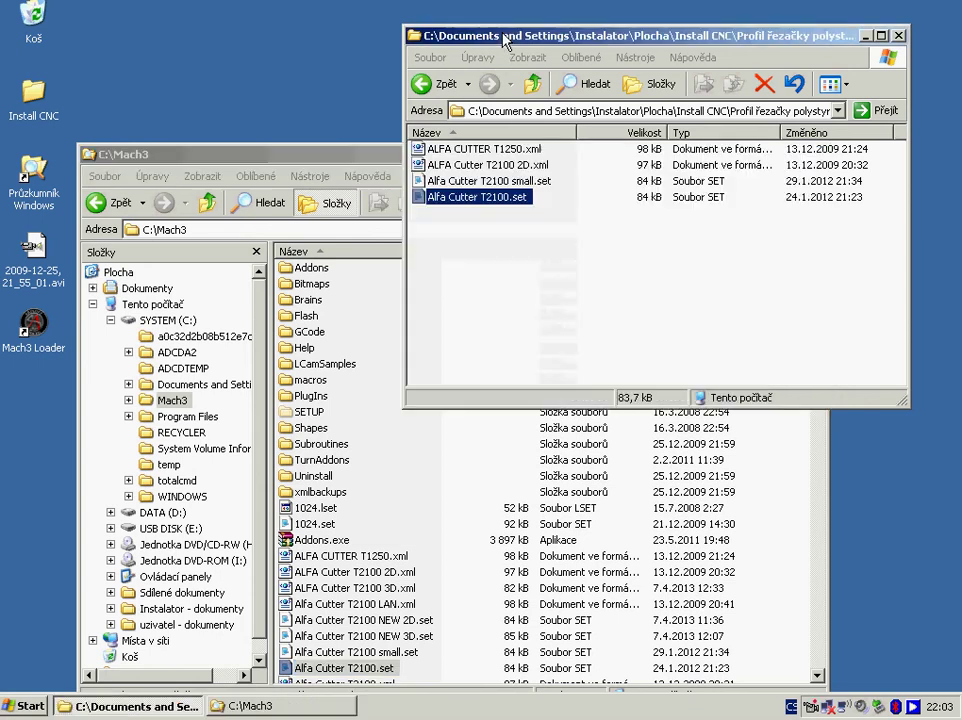
{"action": "left_click", "coordinate": [436, 86]}
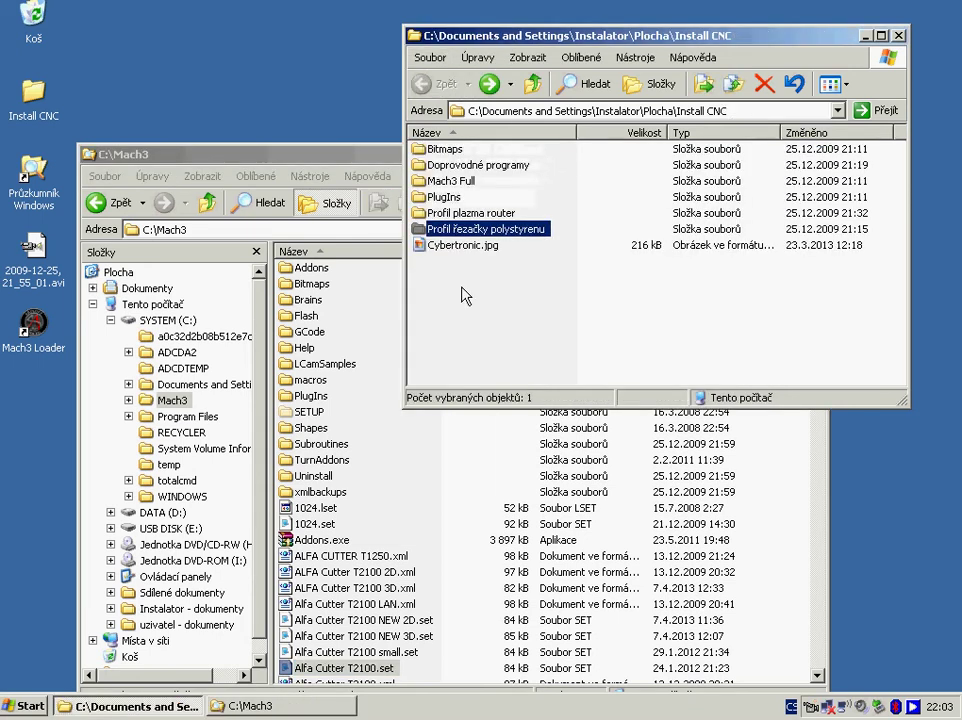
{"action": "double_click", "coordinate": [455, 166]}
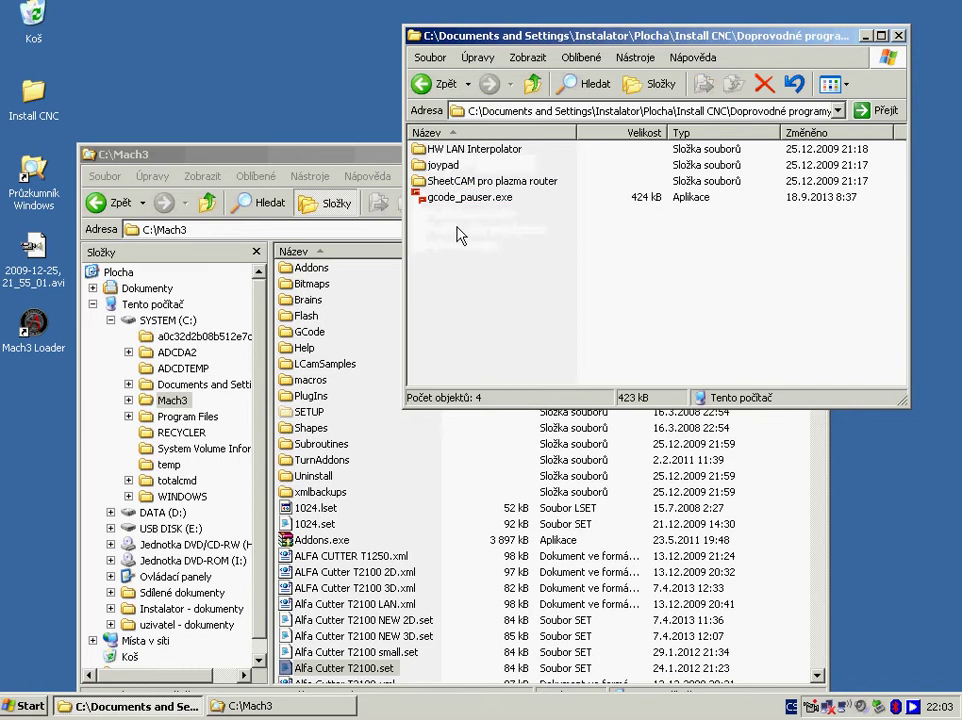
{"action": "left_click", "coordinate": [433, 88]}
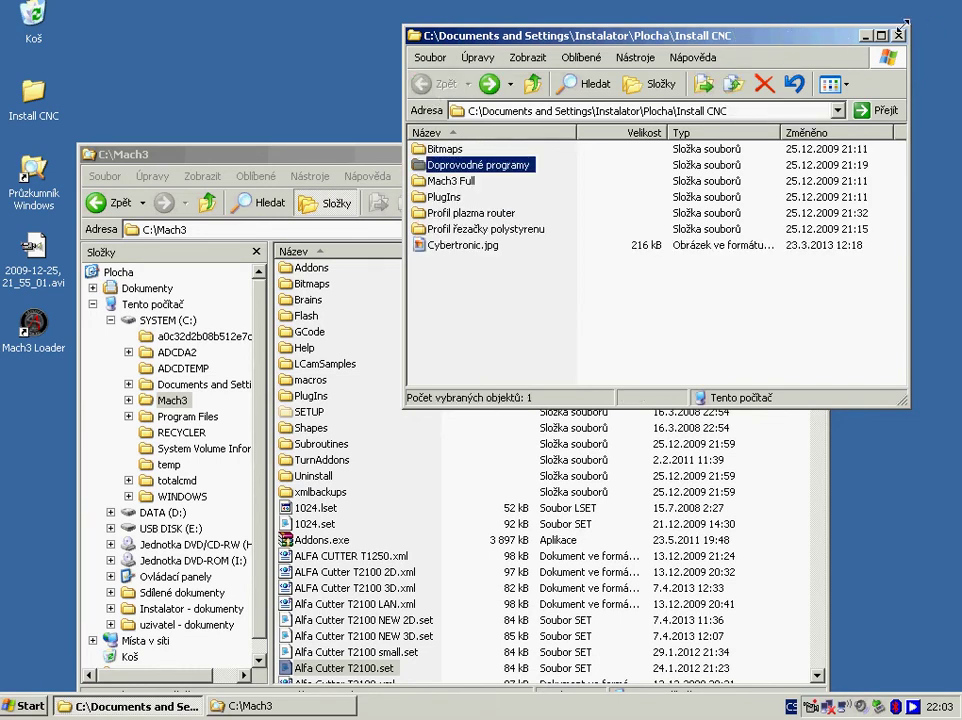
Close the Install CNC and C:\Mach3 folder windows.
{"action": "left_click", "coordinate": [900, 37]}
{"action": "left_click_drag", "start_coordinate": [410, 161], "coordinate": [451, 119]}
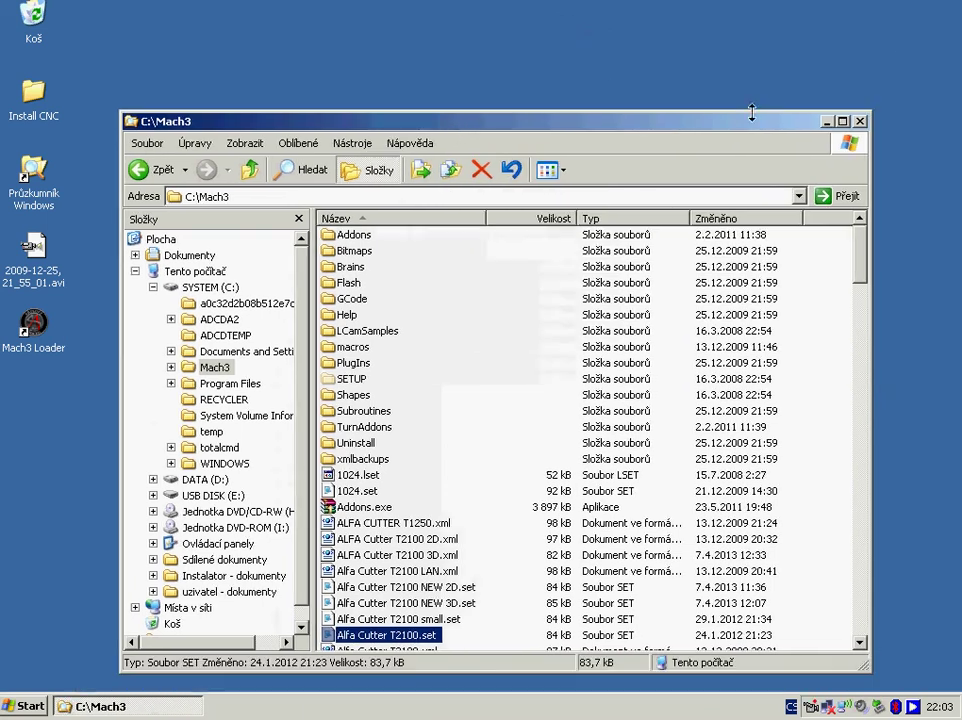
{"action": "left_click", "coordinate": [860, 122]}
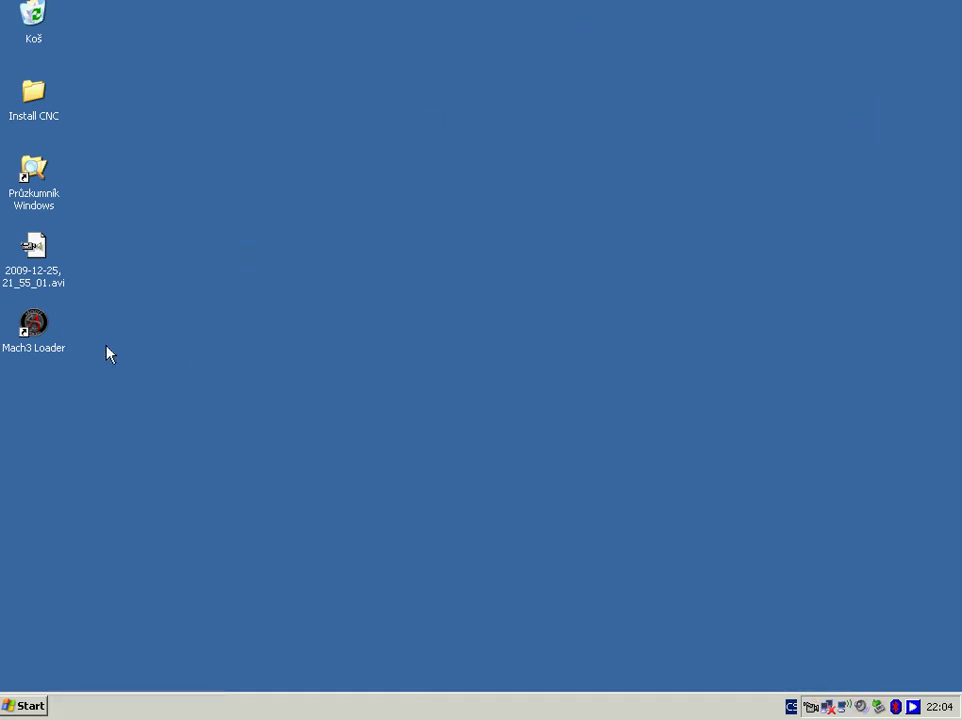
Start Mach3 Loader with the ALFA CUTTER T1250 profile, using ESS_v10fb2 as control device, and cancel the board connection retry.
{"action": "double_click", "coordinate": [32, 323]}
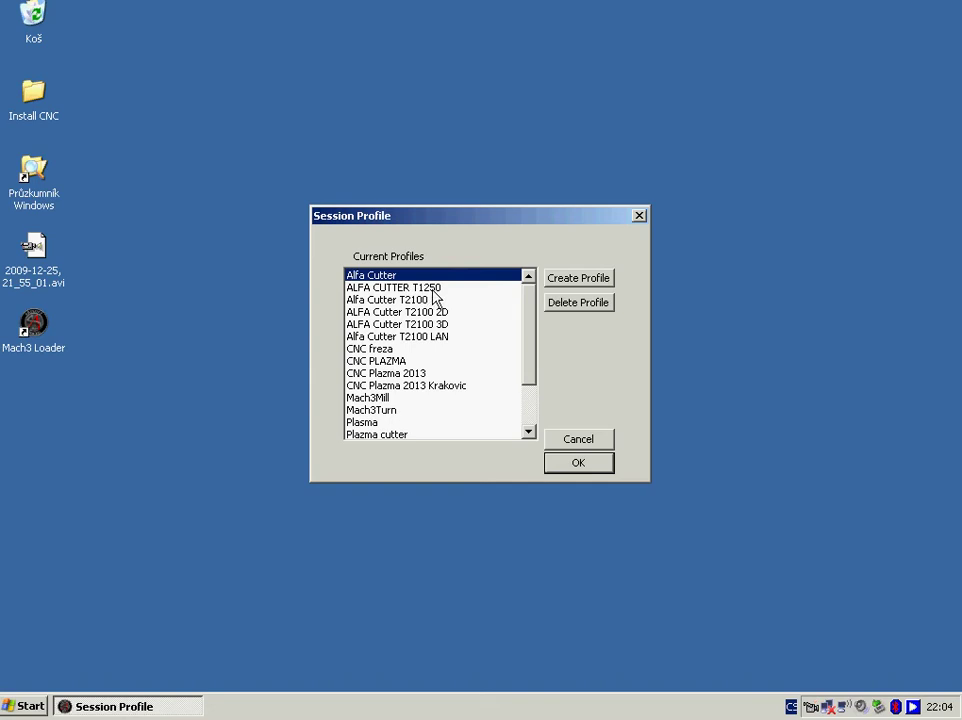
{"action": "double_click", "coordinate": [373, 288]}
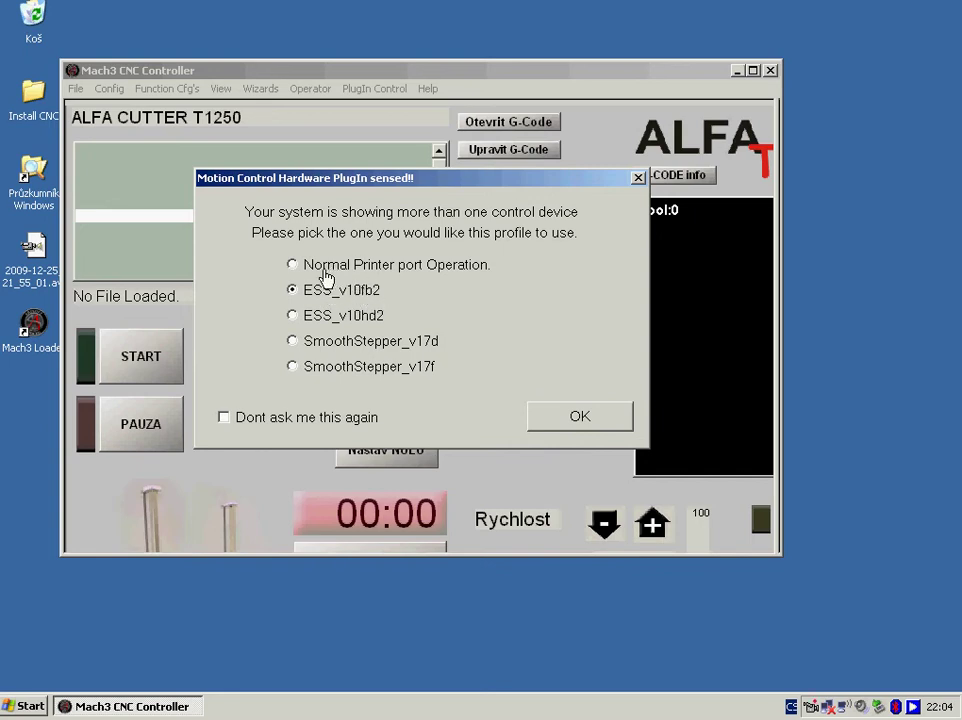
{"action": "left_click", "coordinate": [294, 266]}
{"action": "left_click", "coordinate": [577, 424]}
{"action": "left_click", "coordinate": [573, 427]}
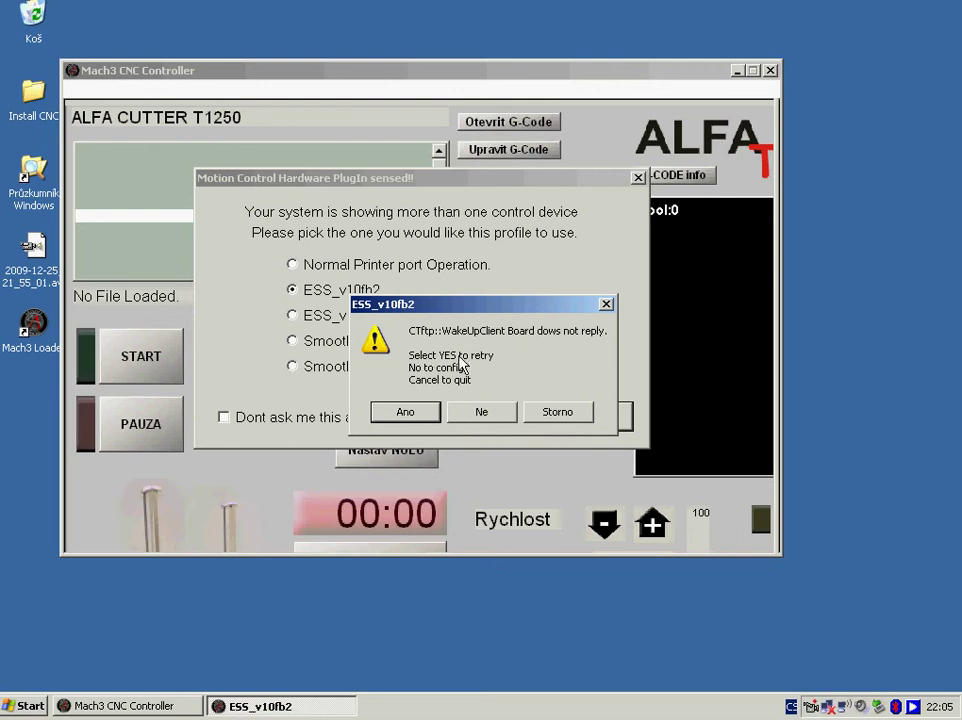
{"action": "left_click", "coordinate": [553, 413]}
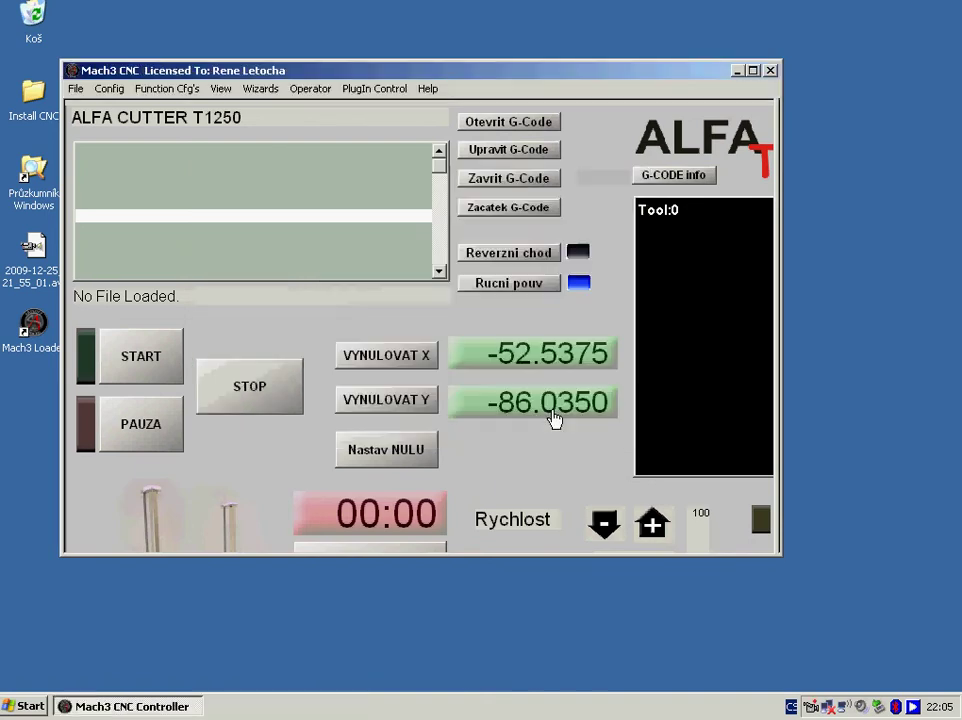
Enlarge and reposition the Mach3 window until the whole ALFA Cutter control screen fits on the desktop.
{"action": "left_click_drag", "start_coordinate": [782, 553], "coordinate": [936, 675]}
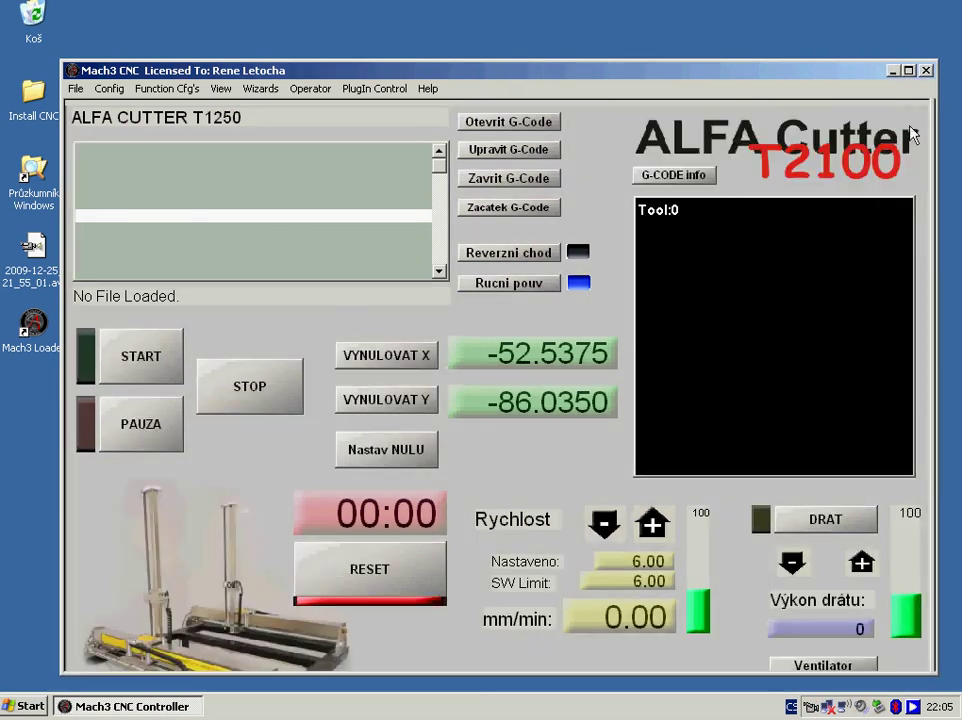
{"action": "left_click_drag", "start_coordinate": [860, 78], "coordinate": [785, 13]}
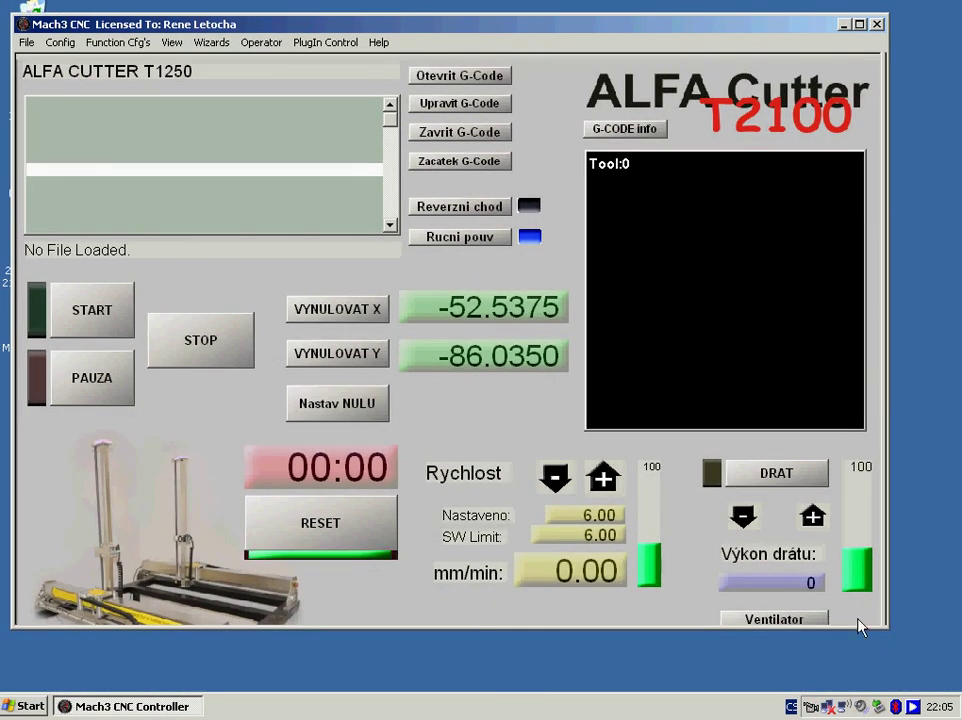
{"action": "left_click_drag", "start_coordinate": [885, 640], "coordinate": [903, 692]}
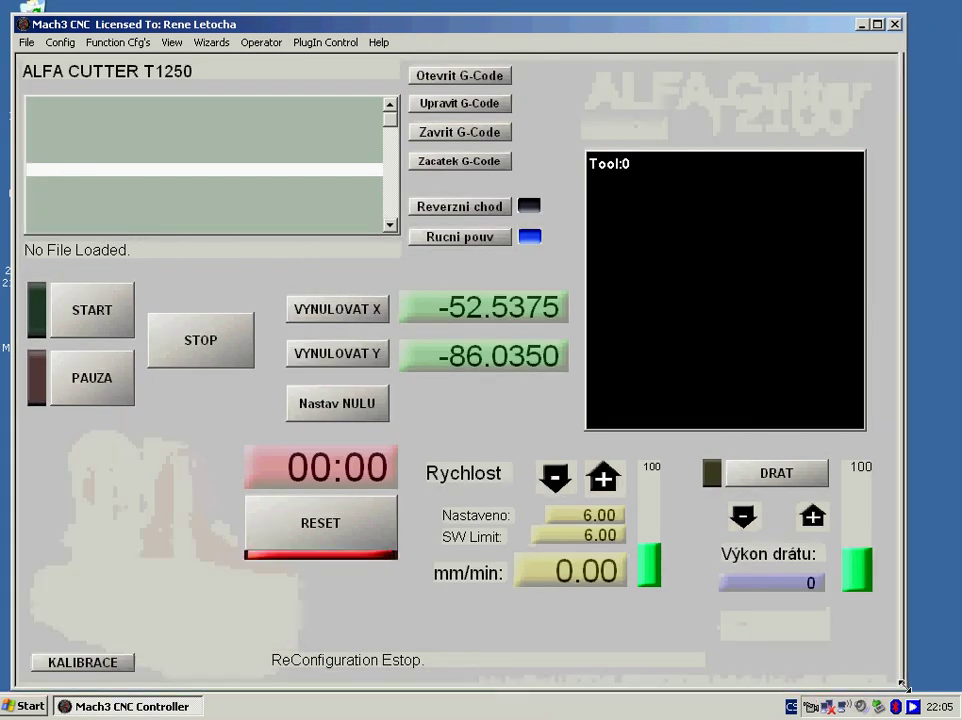
{"action": "left_click_drag", "start_coordinate": [455, 24], "coordinate": [476, 9]}
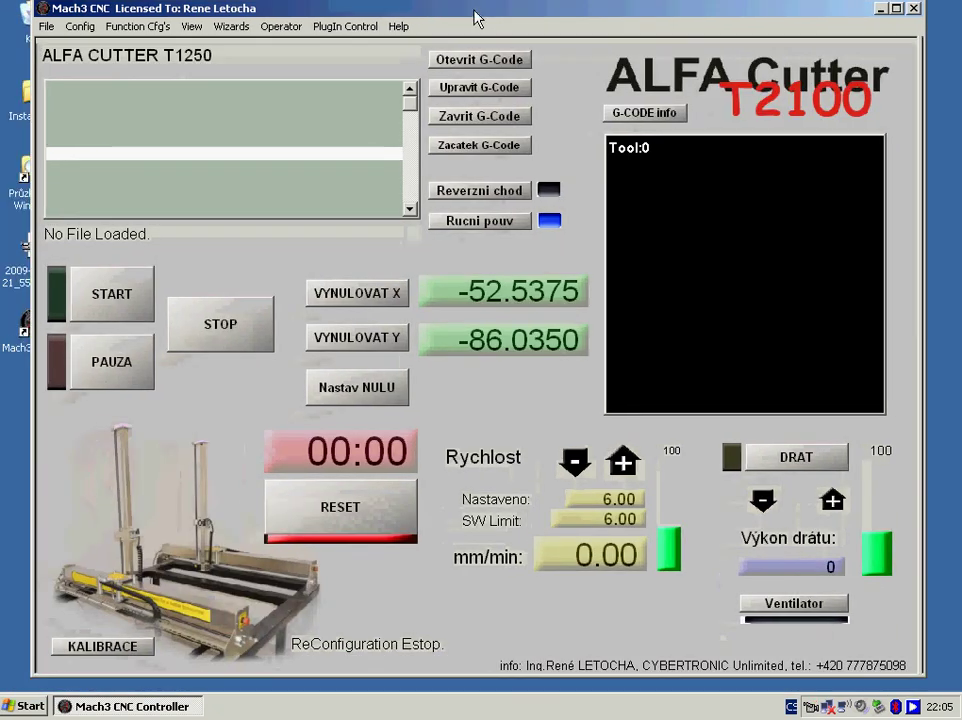
Review the available ESS-v10fb2 plugin commands for Ethernet IP setup, configuration and data monitoring.
{"action": "left_click", "coordinate": [348, 27]}
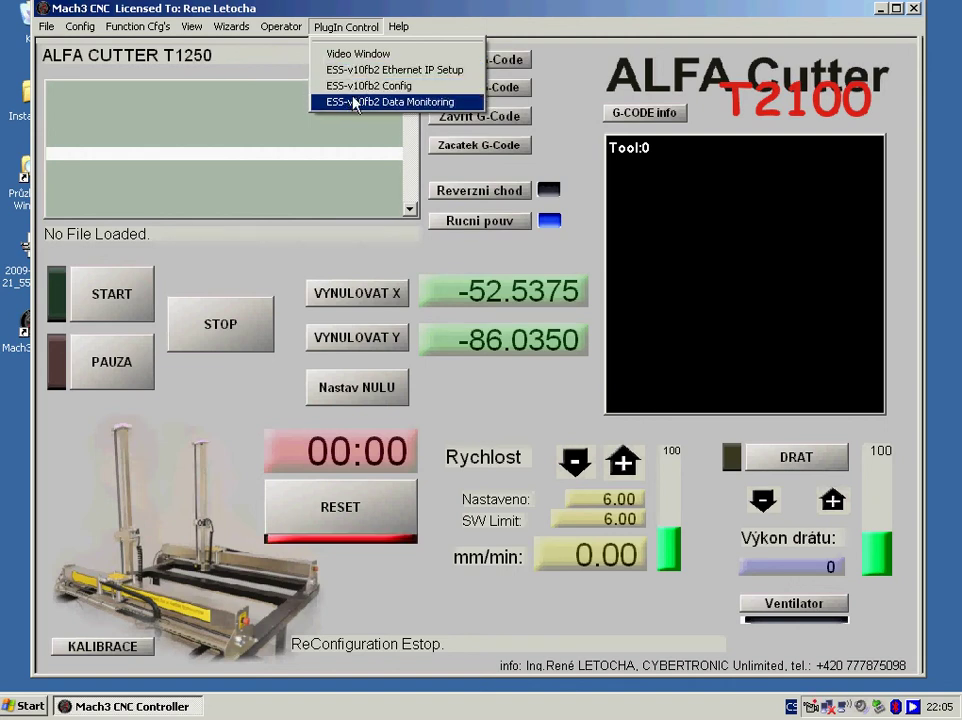
{"action": "left_click", "coordinate": [356, 34]}
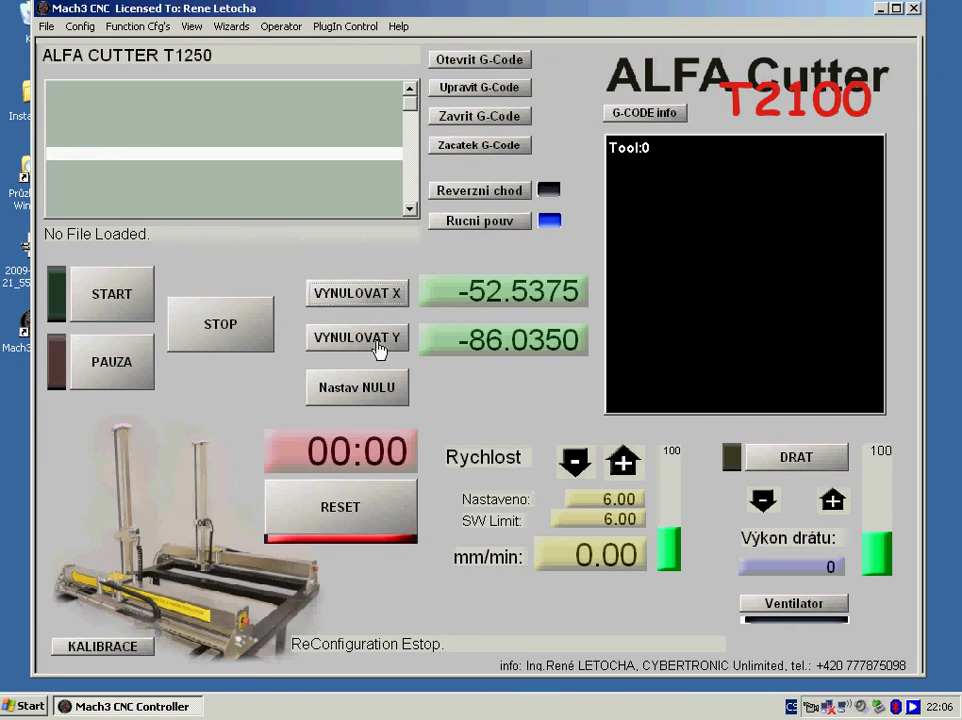
Reset the controller out of emergency stop and zero the X and Y axes.
{"action": "left_click", "coordinate": [350, 512]}
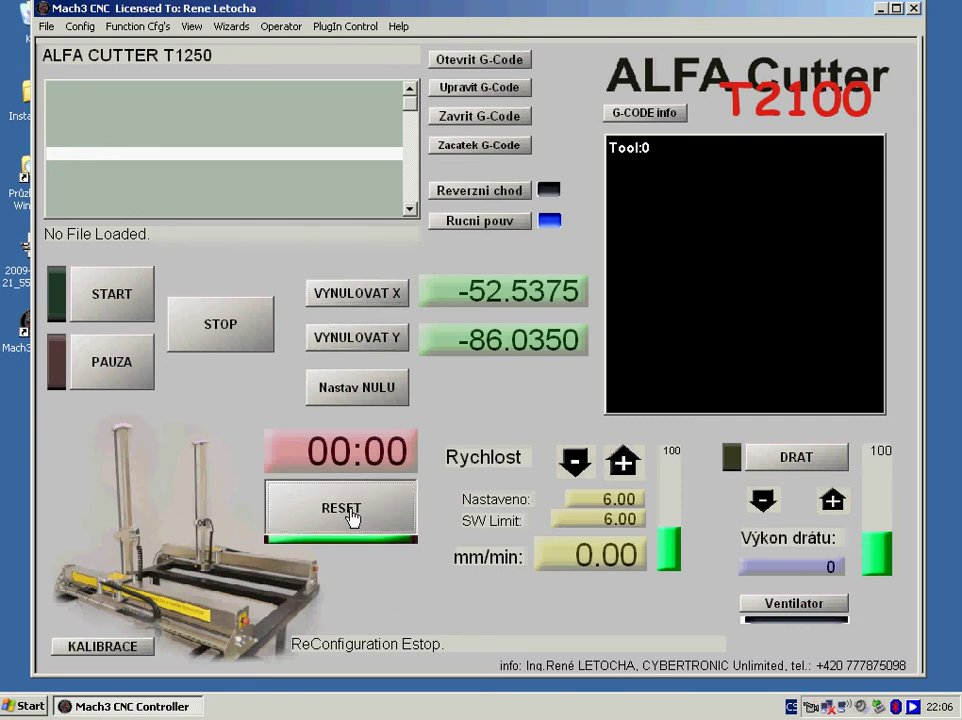
{"action": "left_click", "coordinate": [360, 297]}
{"action": "left_click", "coordinate": [367, 340]}
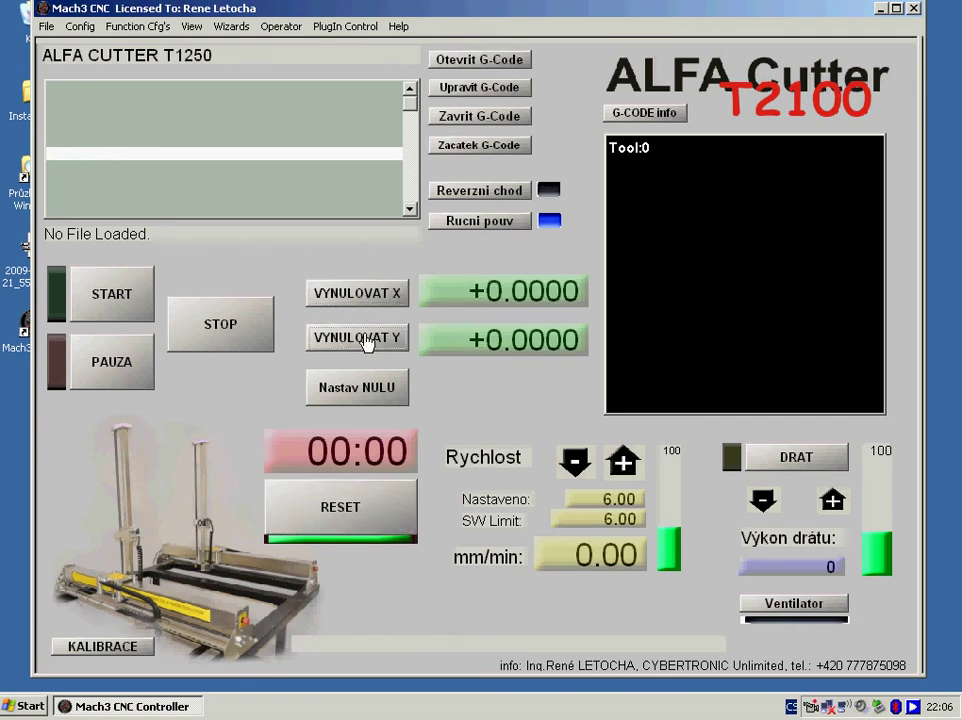
Engage the emergency stop and reset the controller again.
{"action": "left_click", "coordinate": [352, 520]}
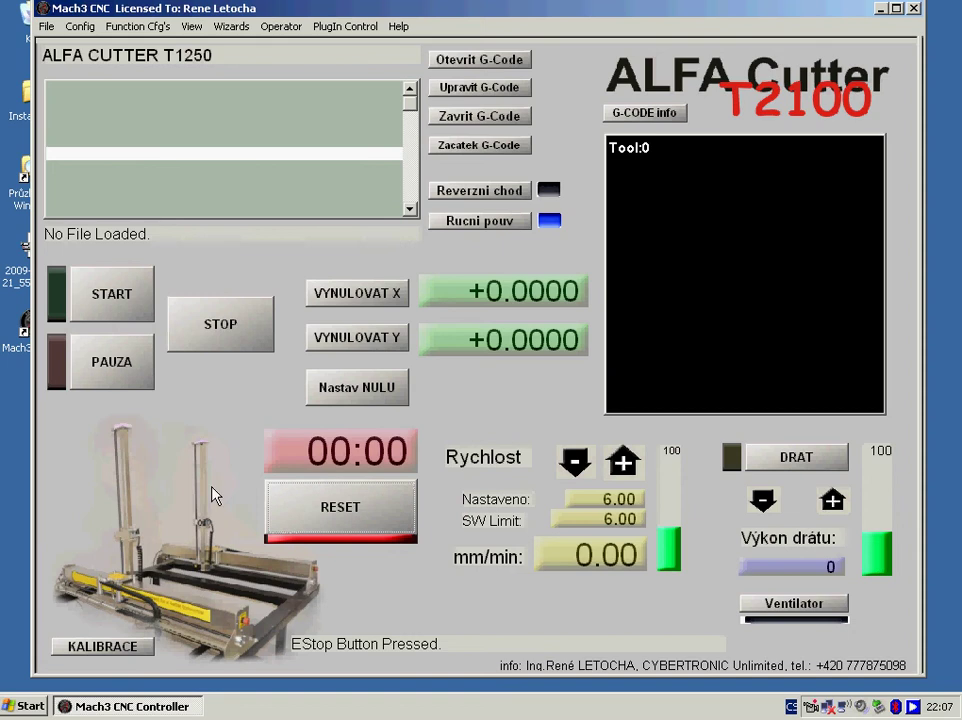
{"action": "left_click", "coordinate": [369, 509]}
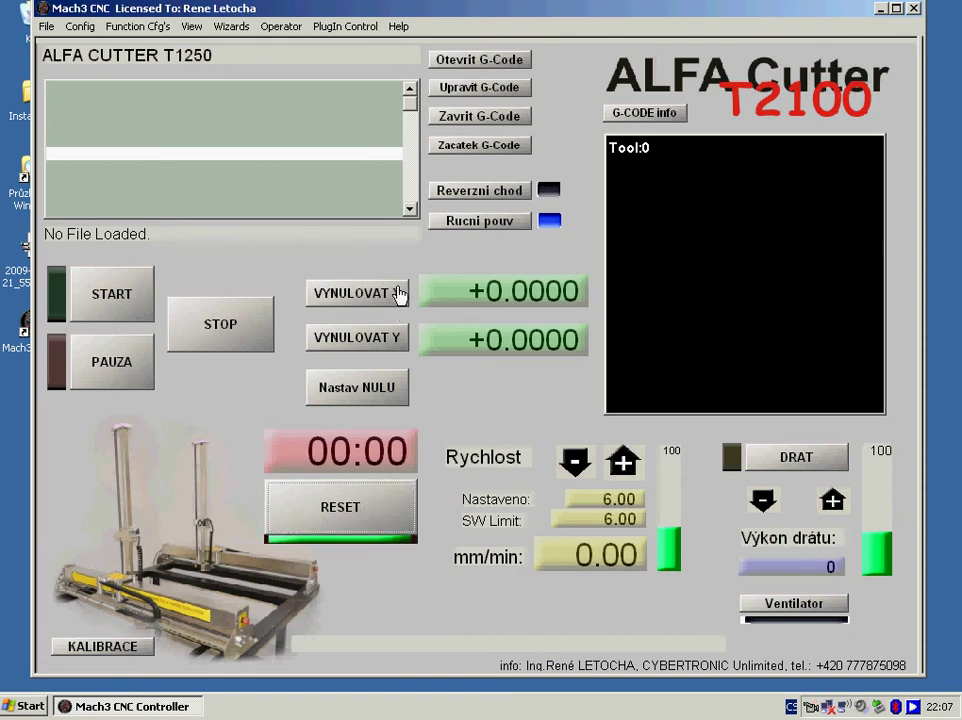
Load the CYBERTRONIC.tap G-code file from the GCode folder and open it for editing.
{"action": "left_click", "coordinate": [480, 60]}
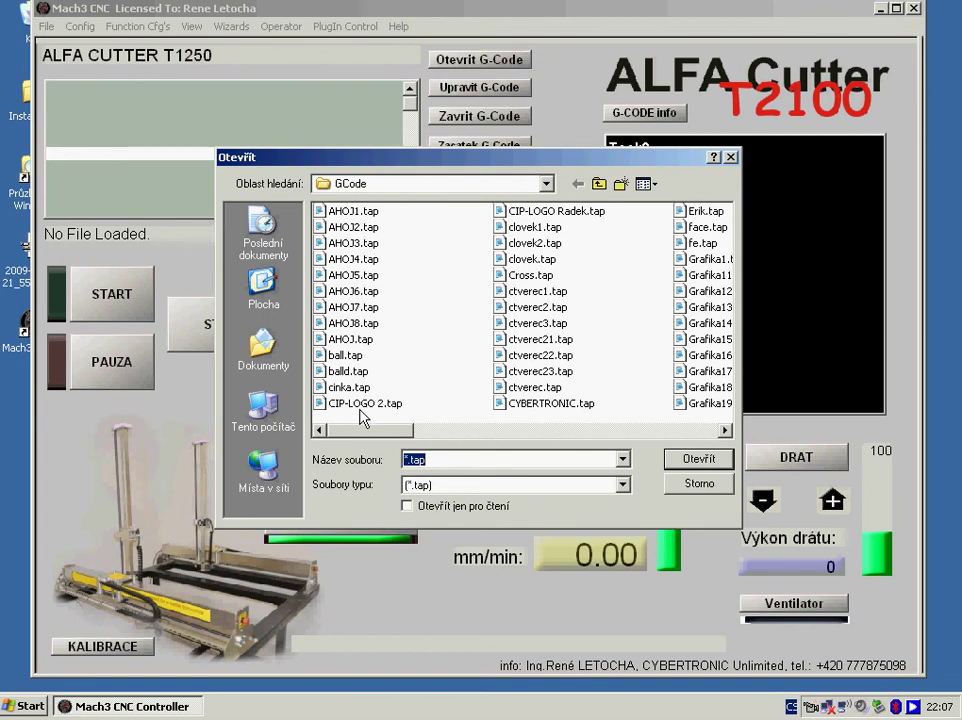
{"action": "double_click", "coordinate": [528, 404]}
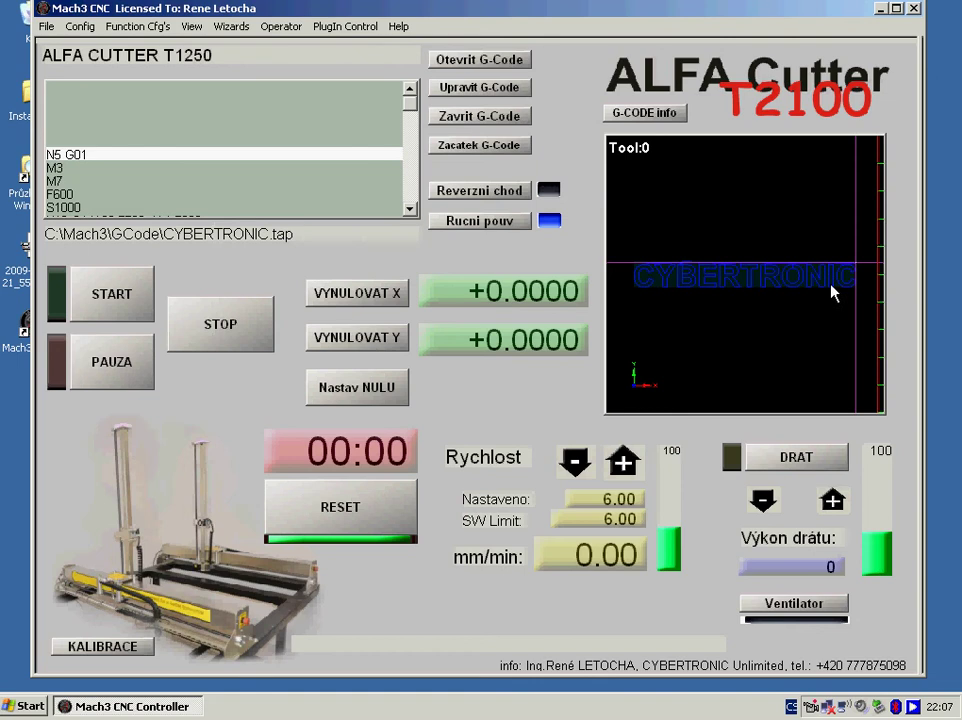
{"action": "left_click", "coordinate": [466, 90]}
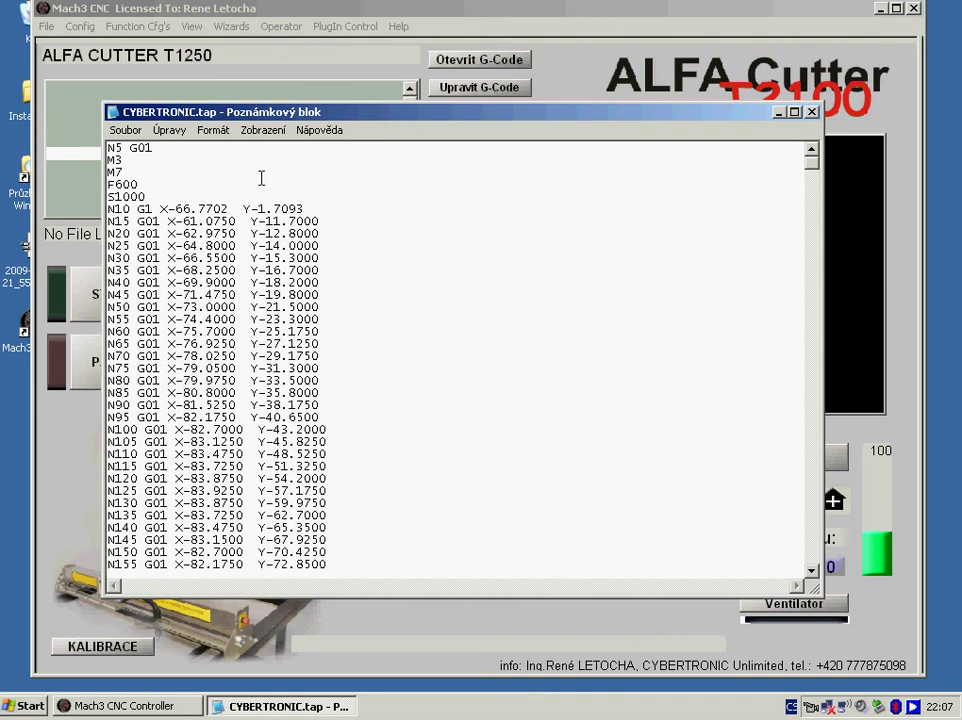
Change the feed rate line in the G-code header to F1000.
{"action": "left_click", "coordinate": [114, 171]}
{"action": "left_click_drag", "start_coordinate": [138, 184], "coordinate": [119, 185]}
{"action": "type", "text": "1000"}
Move the M3, M7, F1000 and S1000 lines above the N5 G01 line at the start of the program.
{"action": "left_click_drag", "start_coordinate": [148, 197], "coordinate": [102, 163]}
{"action": "key", "text": "ctrl+c"}
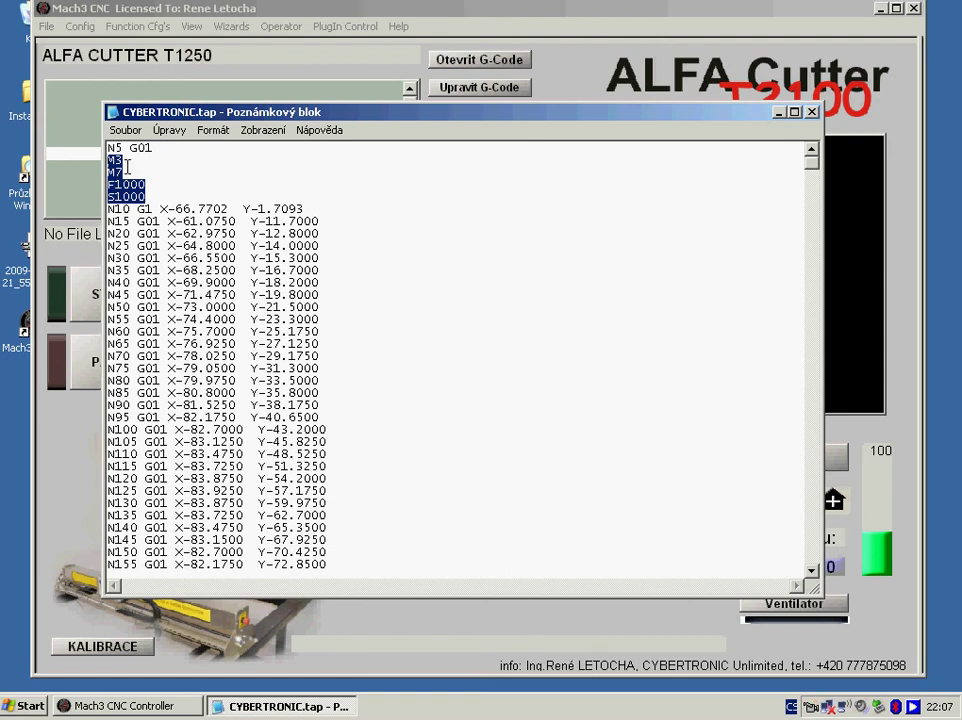
{"action": "key", "text": "Delete"}
{"action": "key", "text": "BackSpace"}
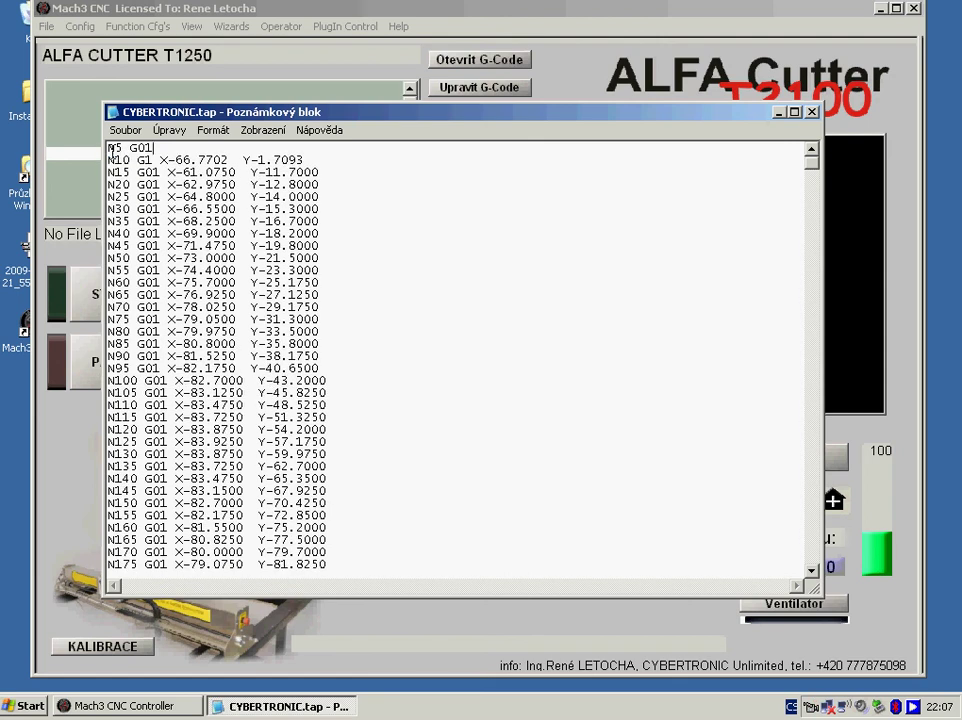
{"action": "key", "text": "Return"}
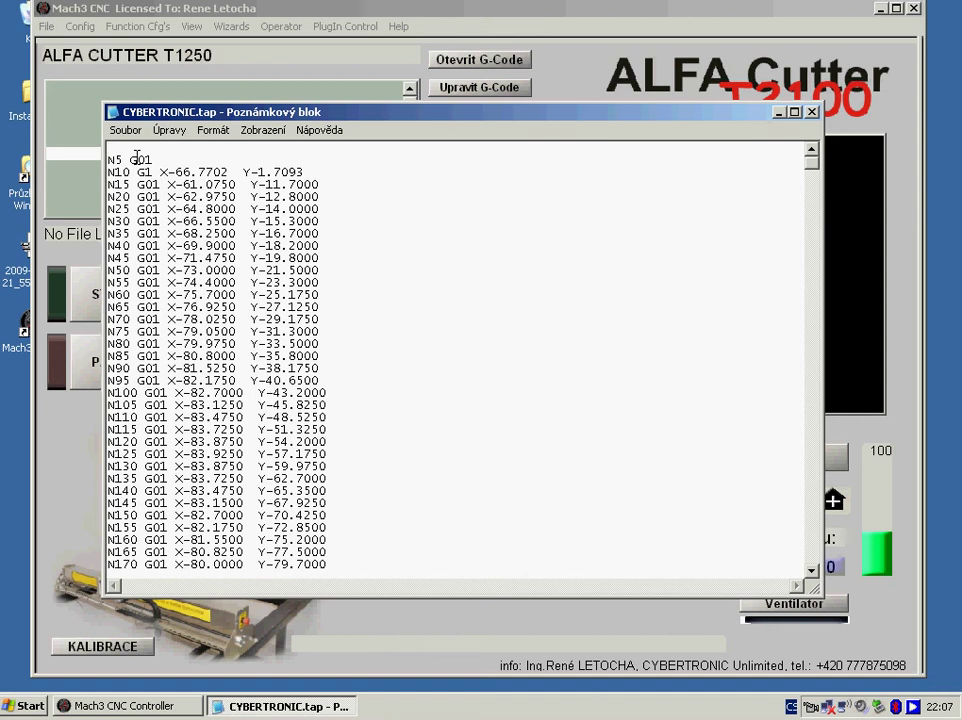
{"action": "key", "text": "ctrl+v"}
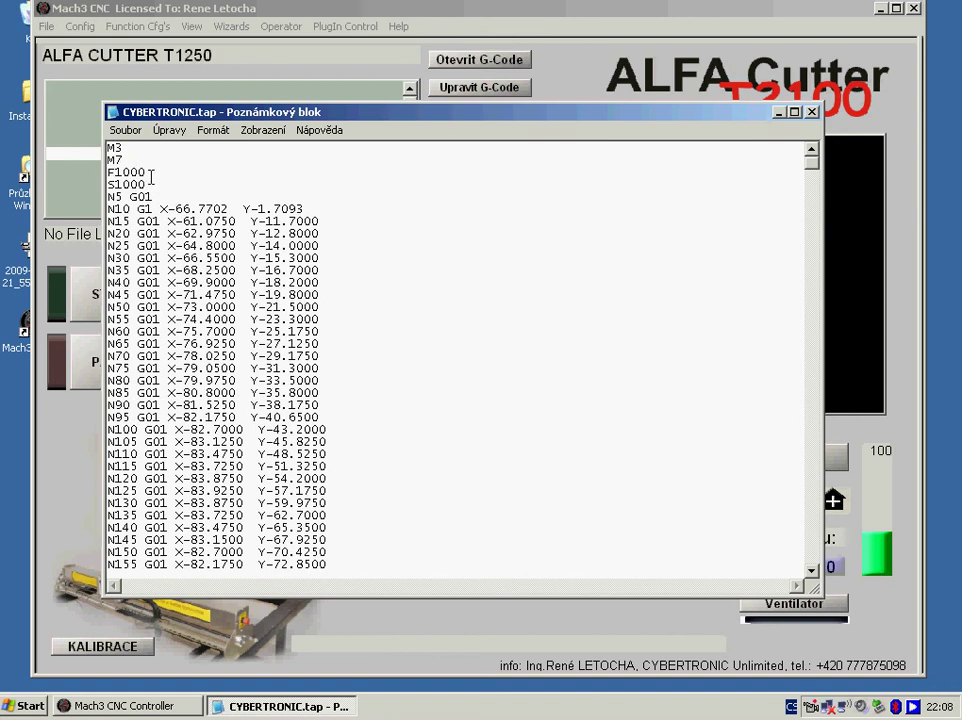
Check the M3, M7, F1000 and S1000 header lines, then close the G-code file and save its changes.
{"action": "left_click_drag", "start_coordinate": [149, 183], "coordinate": [100, 140]}
{"action": "left_click", "coordinate": [126, 148]}
{"action": "double_click", "coordinate": [137, 171]}
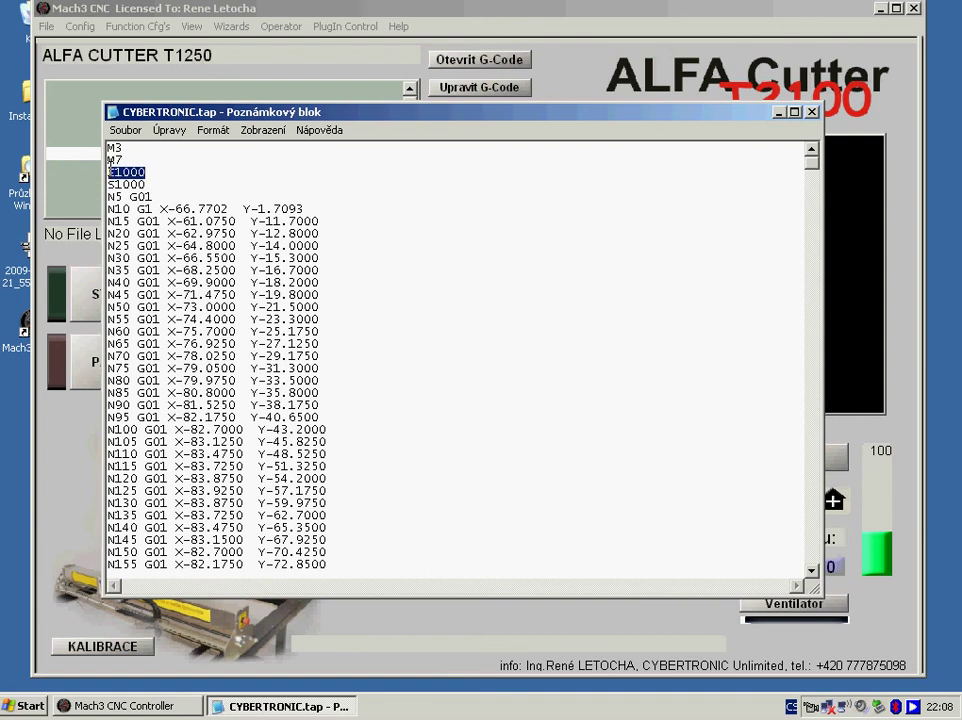
{"action": "left_click_drag", "start_coordinate": [150, 184], "coordinate": [106, 184]}
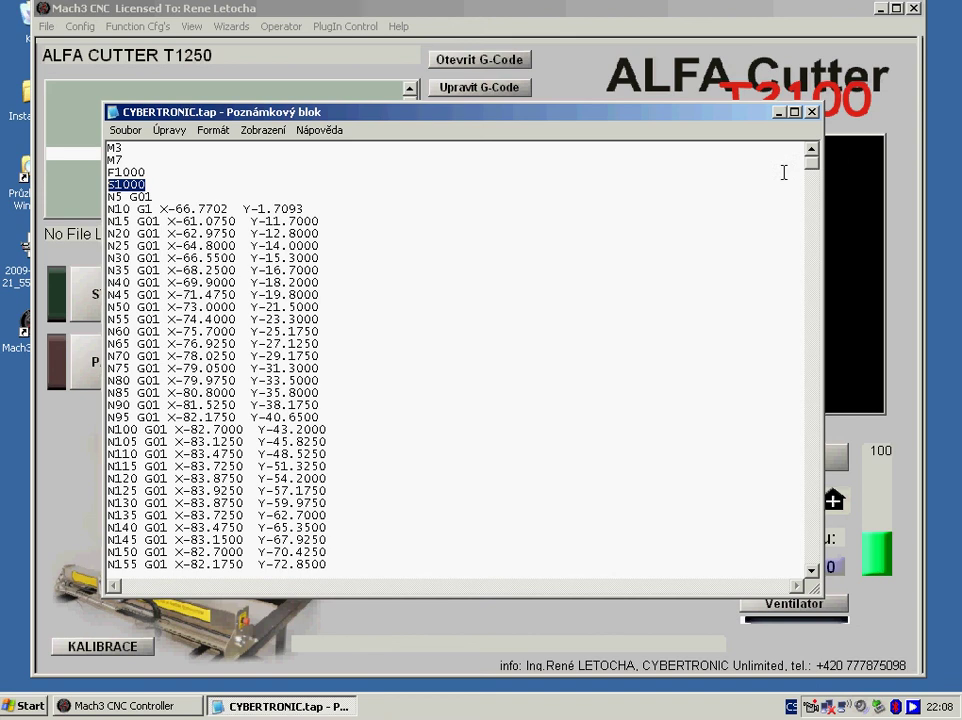
{"action": "left_click", "coordinate": [812, 112]}
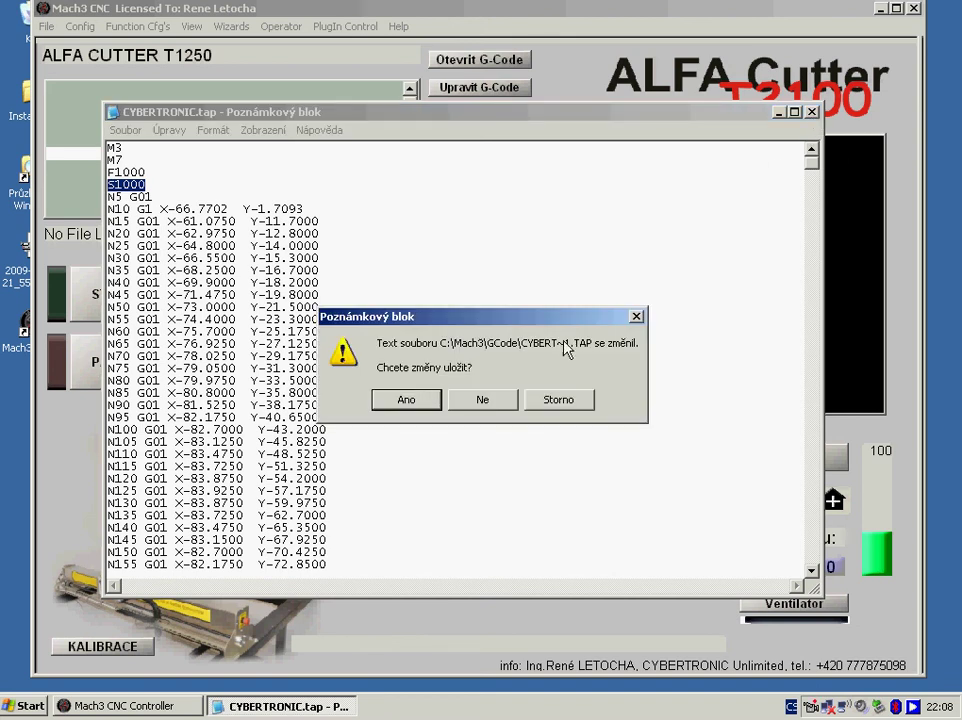
{"action": "left_click", "coordinate": [406, 401]}
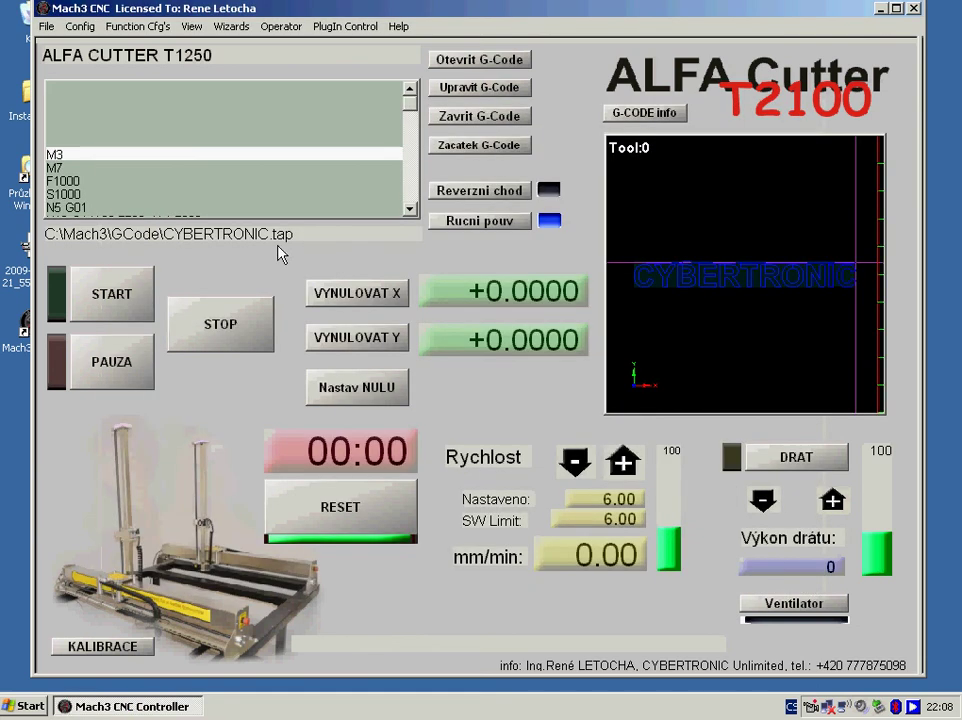
Look through the loaded G-code down to line N210 and rewind the program to its beginning.
{"action": "left_click_drag", "start_coordinate": [414, 95], "coordinate": [204, 150]}
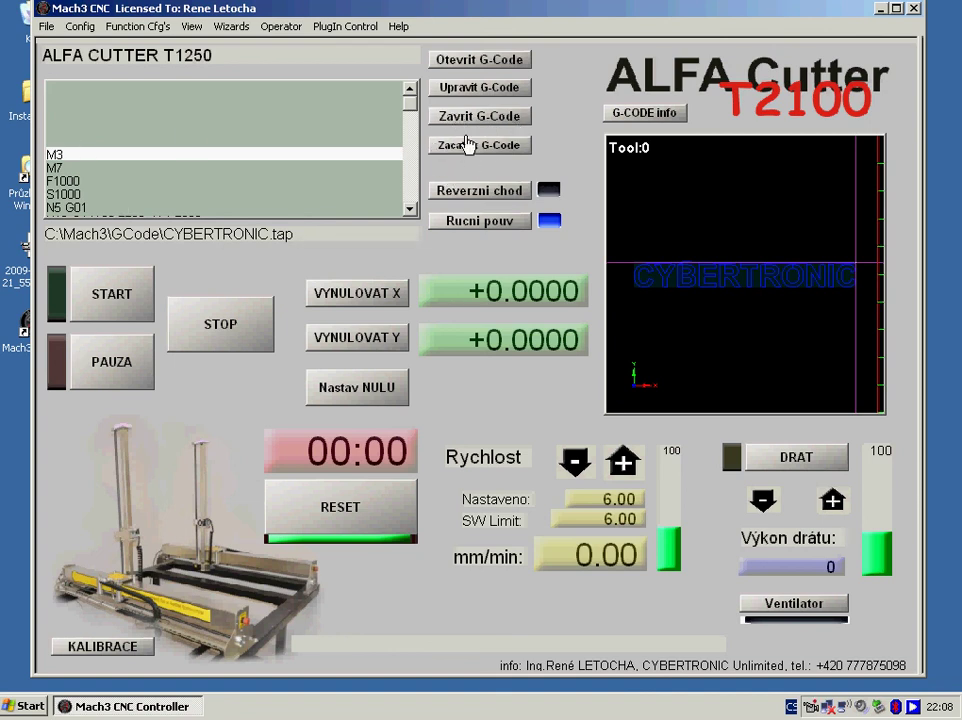
{"action": "scroll", "coordinate": [238, 130], "scroll_direction": "down", "scroll_amount": 15}
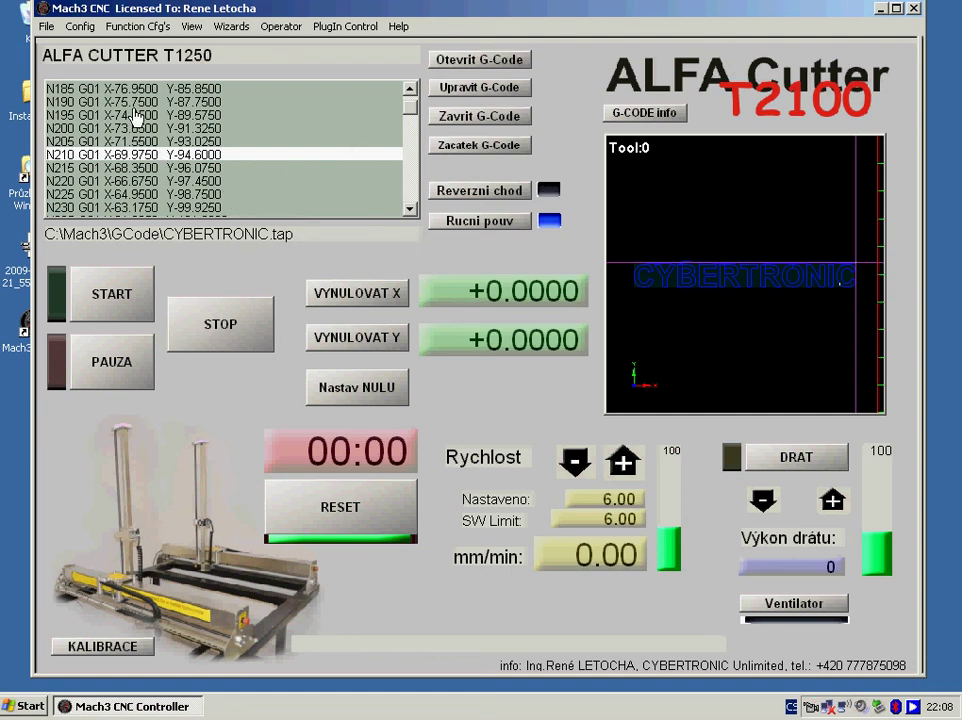
{"action": "left_click", "coordinate": [481, 148]}
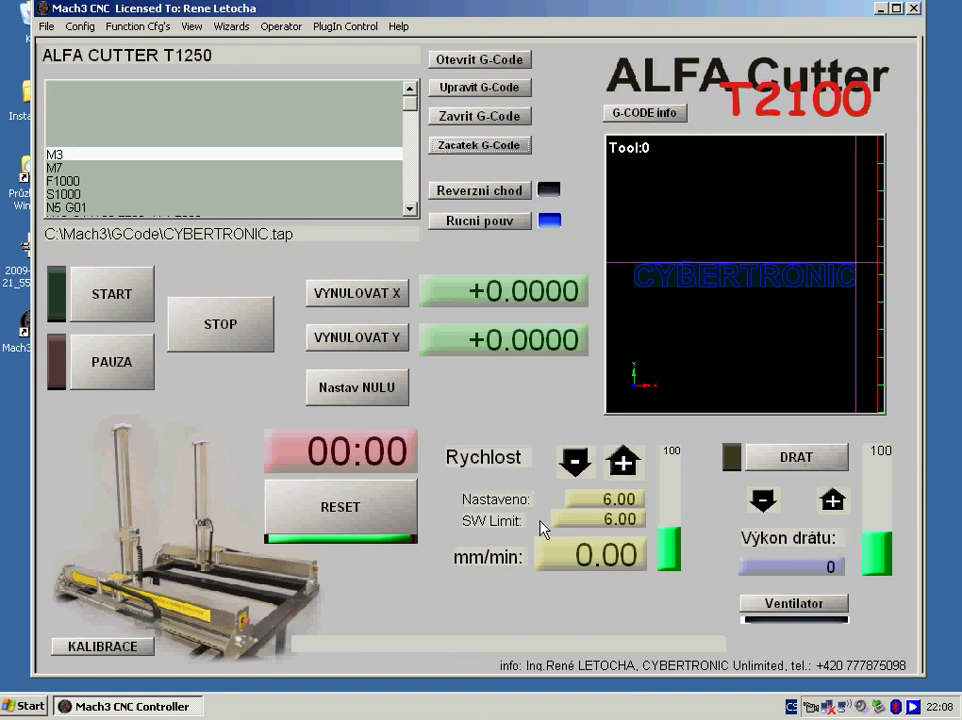
Raise the feed speed override to 186 percent and lower the wire power to 1.
{"action": "left_click_drag", "start_coordinate": [672, 530], "coordinate": [670, 497]}
{"action": "left_click_drag", "start_coordinate": [878, 521], "coordinate": [878, 568]}
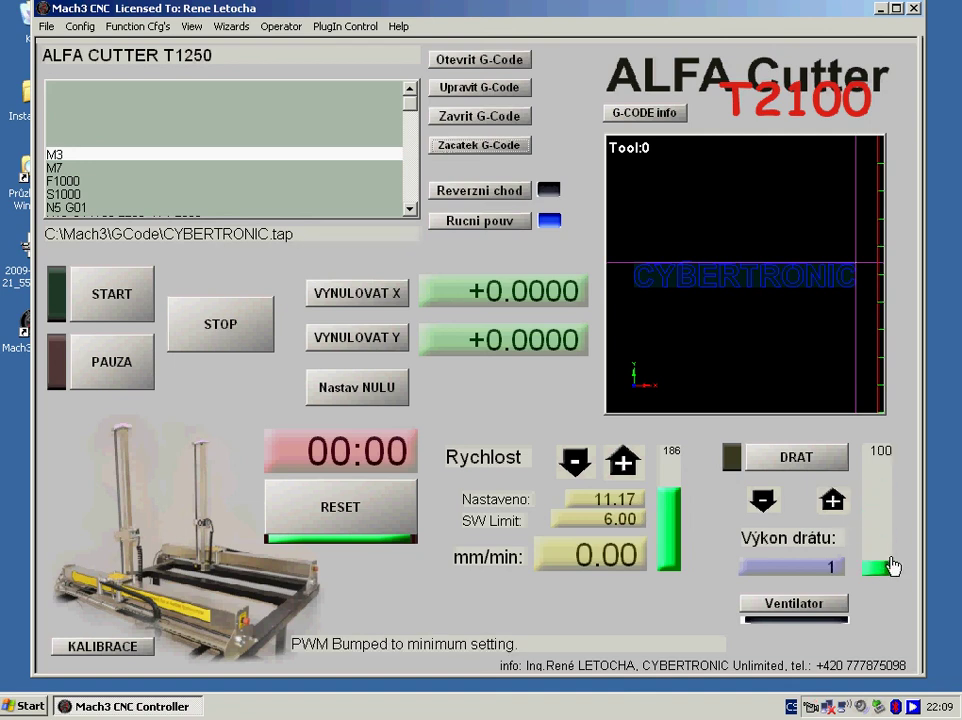
{"action": "mouse_move", "coordinate": [877, 568]}
{"action": "left_mouse_down"}
{"action": "mouse_move", "coordinate": [880, 505]}
{"action": "mouse_move", "coordinate": [879, 568]}
{"action": "left_mouse_up"}
Read the G-code info on the commands an ALFA Cutter T2100 program should contain, and close it.
{"action": "left_click", "coordinate": [642, 115]}
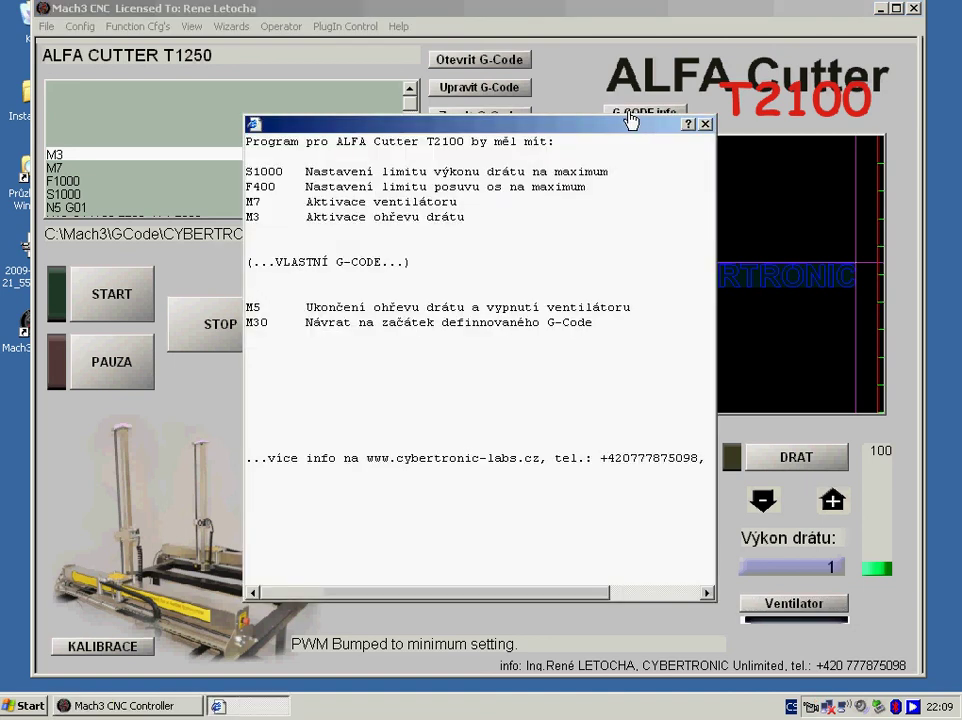
{"action": "left_click_drag", "start_coordinate": [628, 128], "coordinate": [600, 132]}
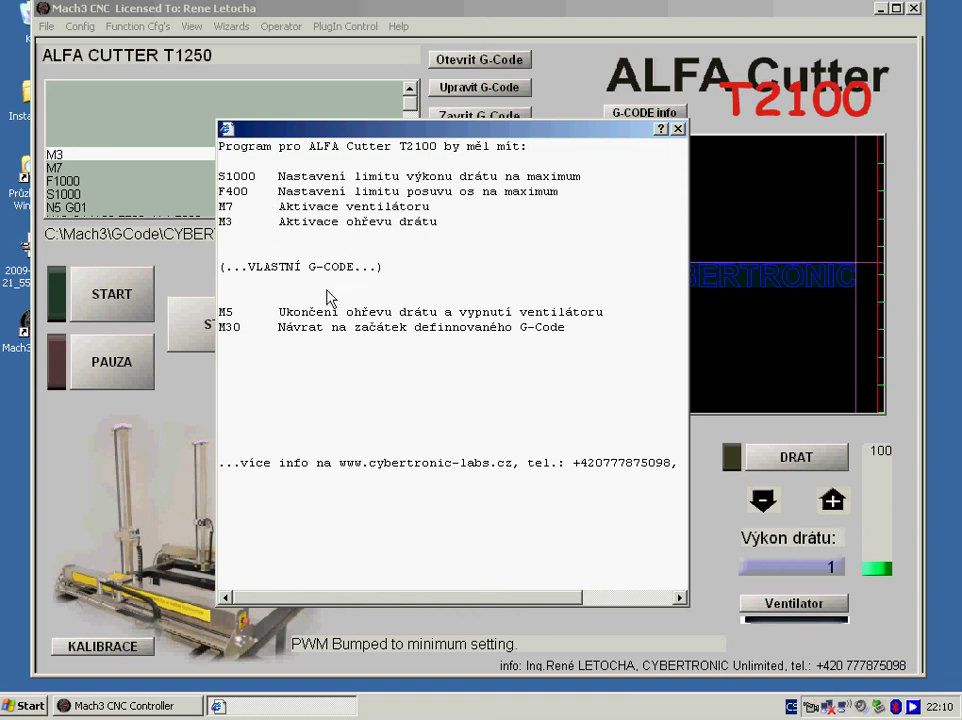
{"action": "left_click", "coordinate": [678, 129]}
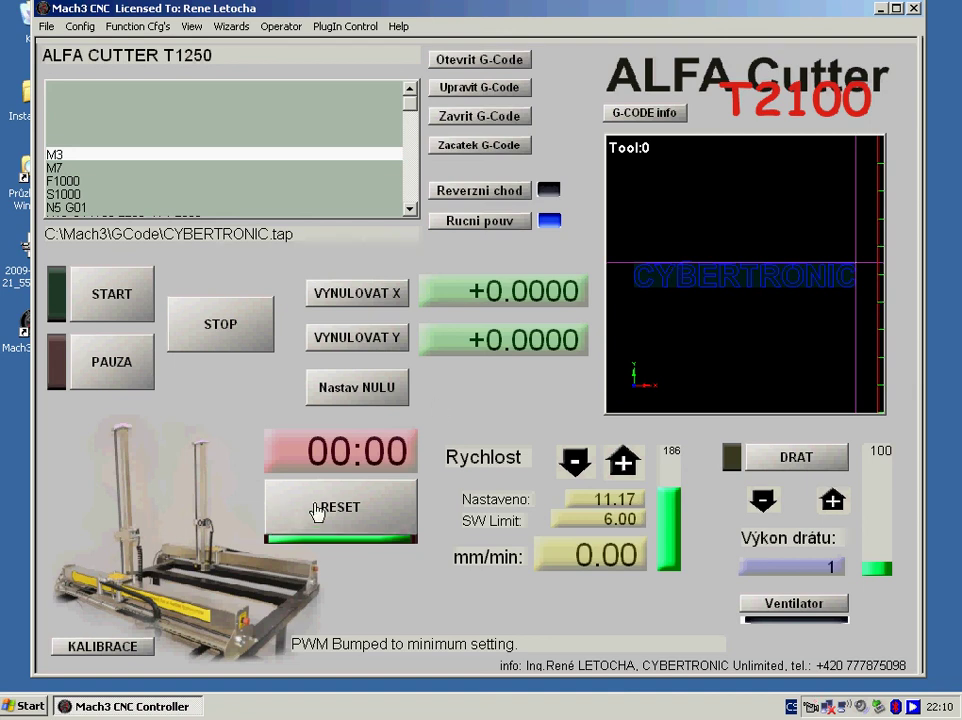
{"action": "left_click_drag", "start_coordinate": [363, 17], "coordinate": [374, 19]}
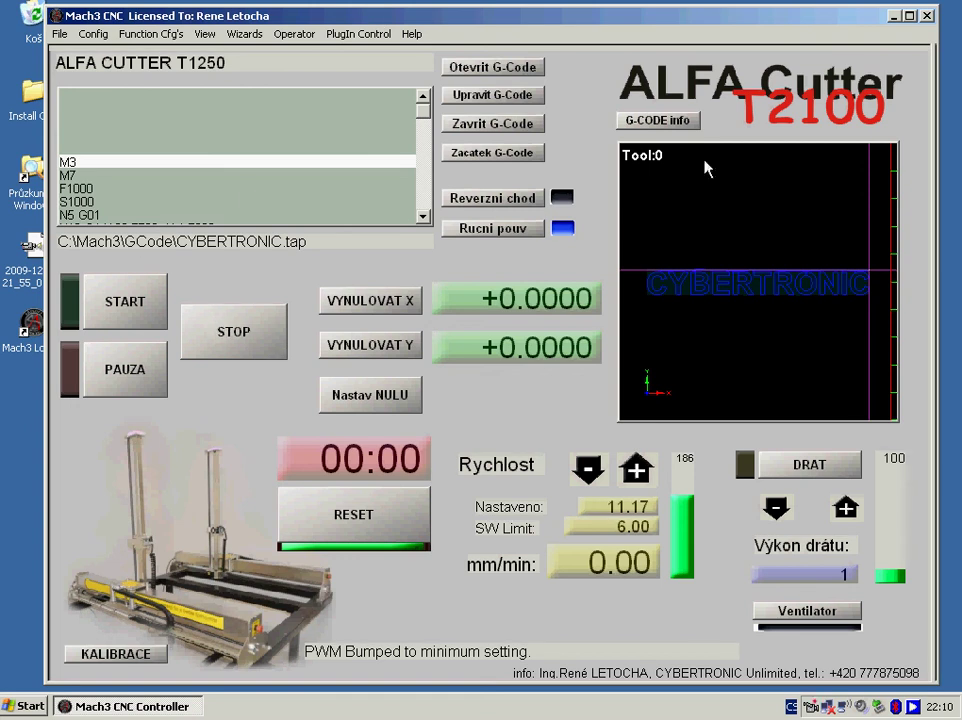
{"action": "left_click", "coordinate": [811, 706]}
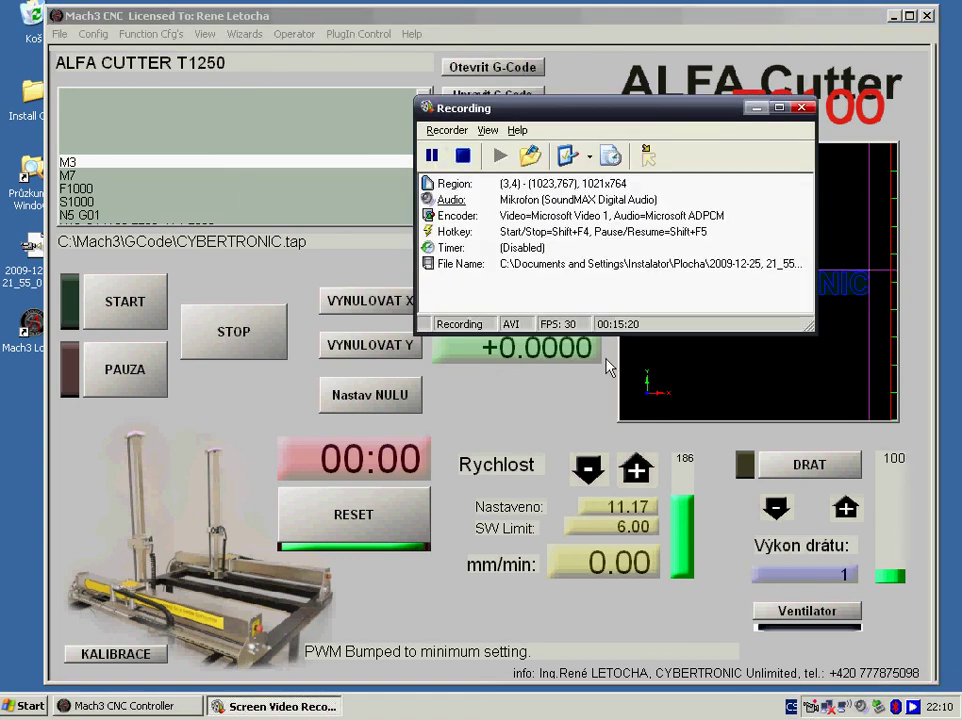